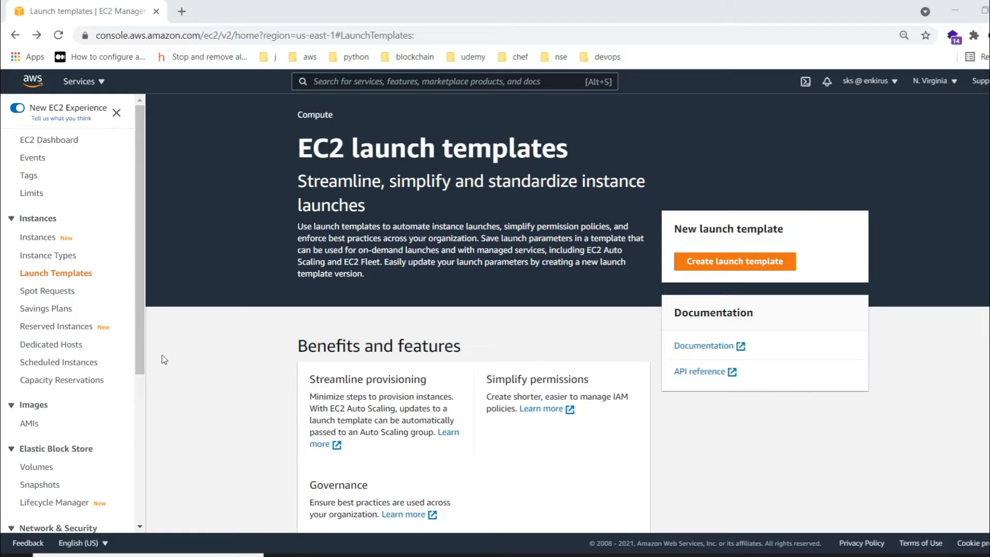
# Review the inbound rules of the launch-template-sg security group, including their port ranges and sources
pyautogui.scroll(-5, 31, 309)
pyautogui.click(31, 307)
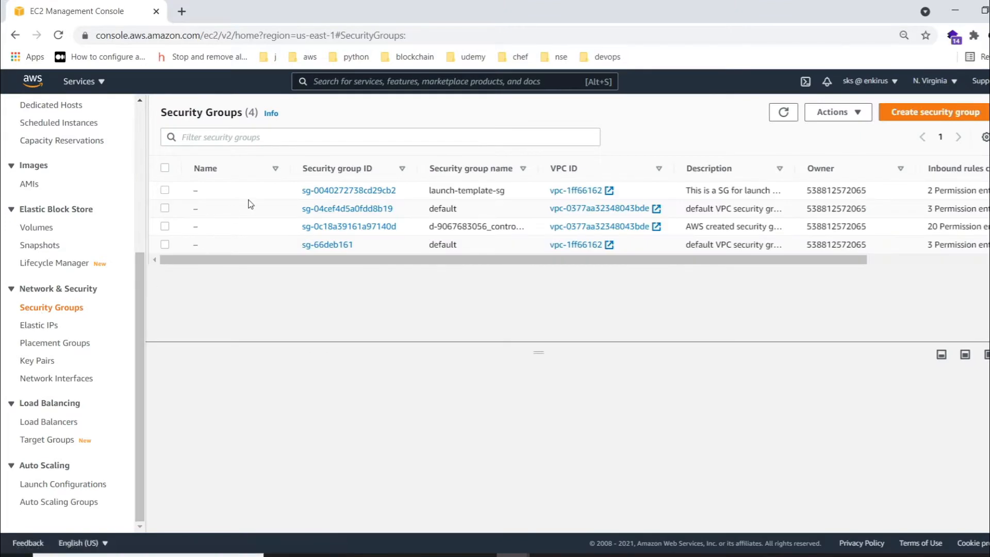
pyautogui.click(164, 190)
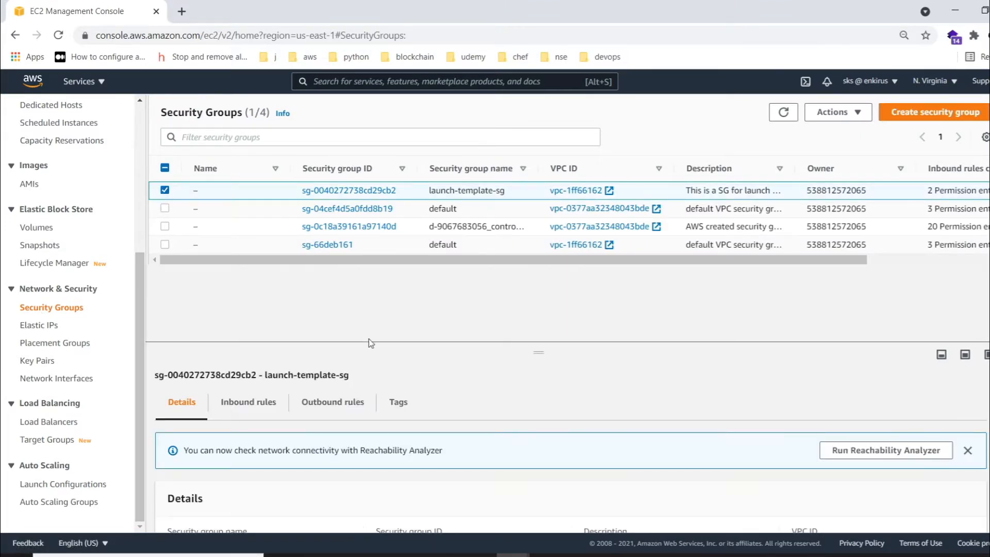
pyautogui.click(275, 400)
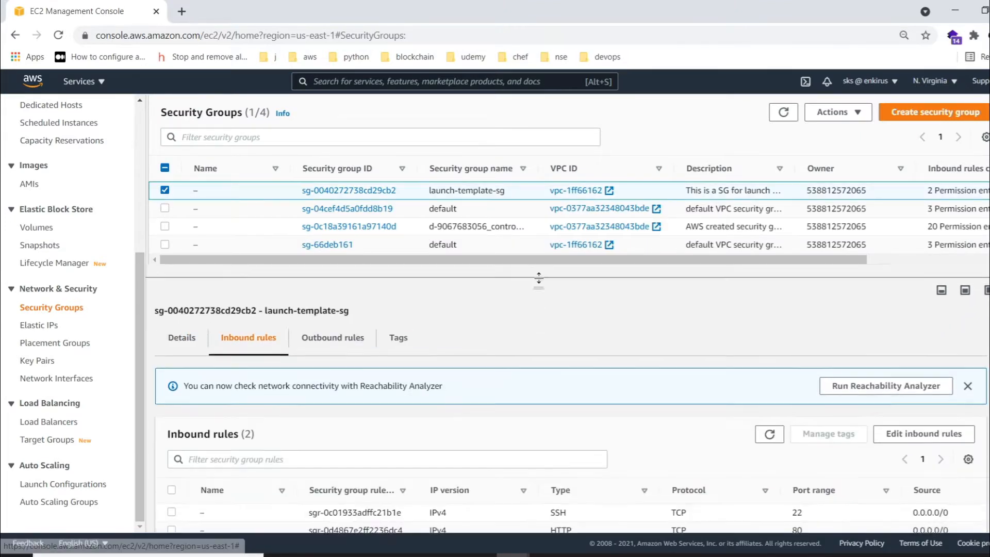
pyautogui.moveTo(537, 351); pyautogui.dragTo(550, 241)
pyautogui.moveTo(477, 505); pyautogui.dragTo(598, 507)
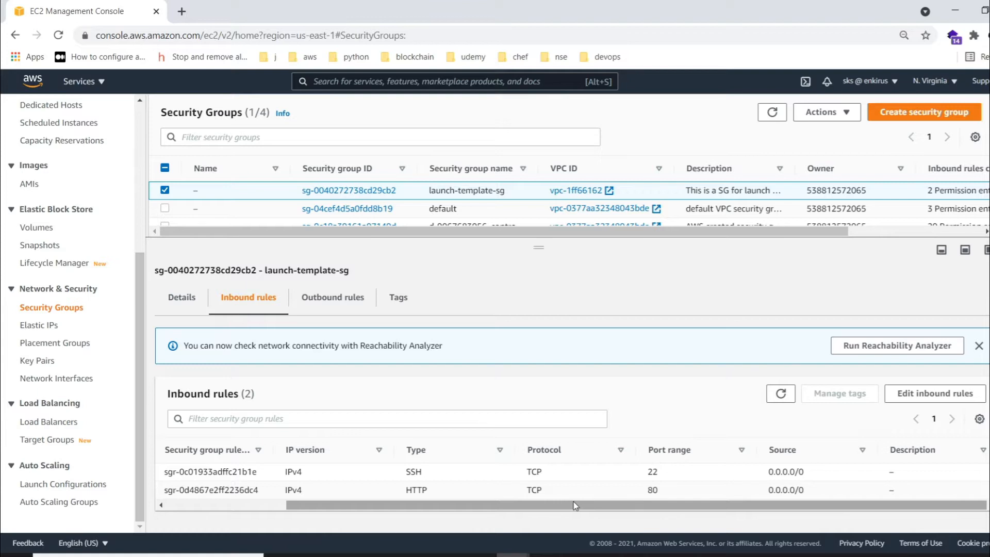
# Start creating a new EC2 launch template and name it launchtemplate1
pyautogui.scroll(5, 86, 236)
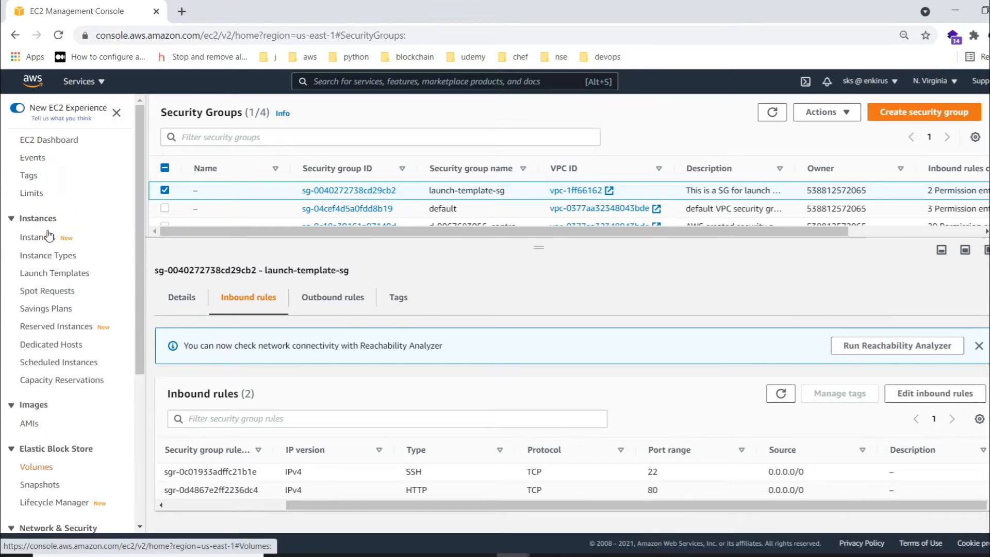
pyautogui.click(49, 274)
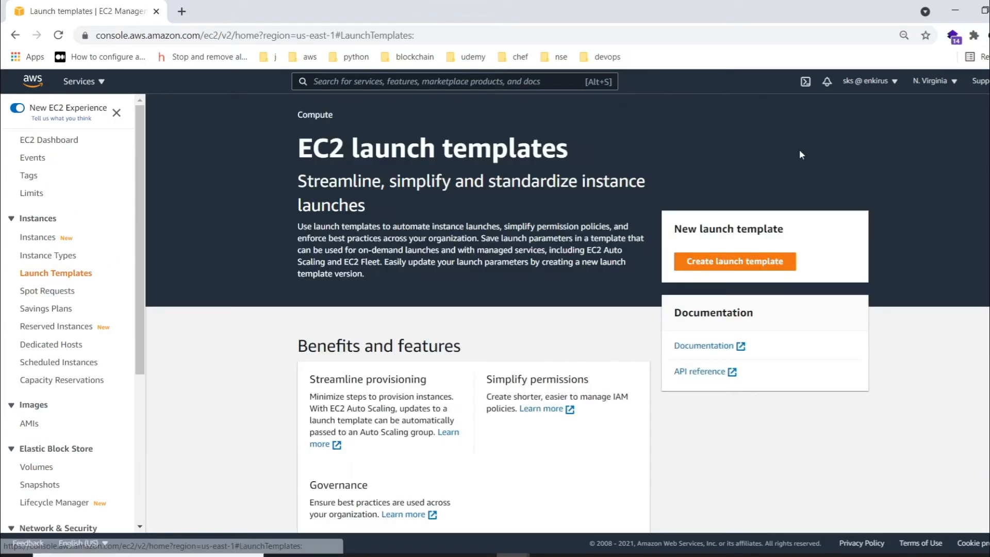
pyautogui.click(719, 262)
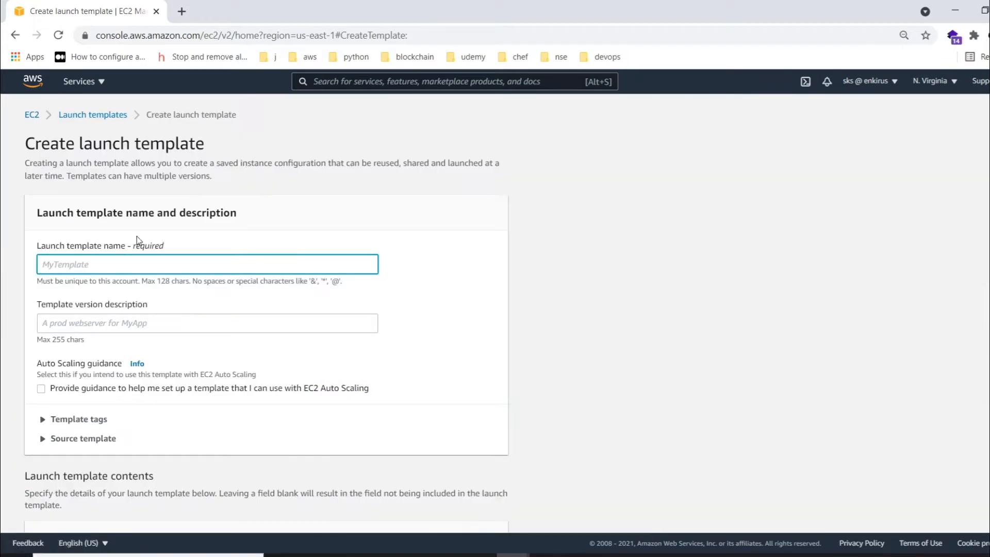
pyautogui.write('l')
pyautogui.press('BackSpace')
pyautogui.write('launchtemplate1')
# Enter "demo template for my aws" as the template version description
pyautogui.click(131, 320)
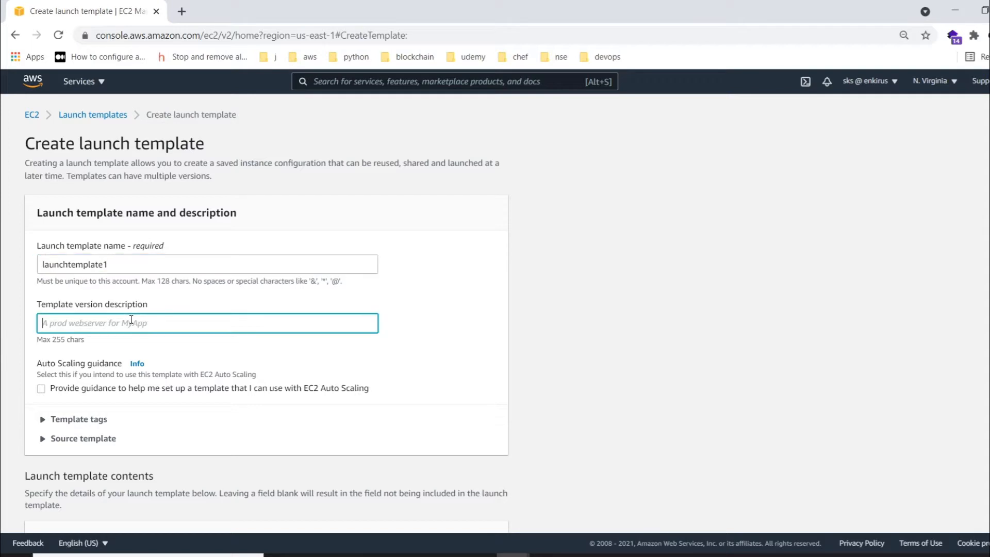
pyautogui.write('A')
pyautogui.press('BackSpace')
pyautogui.press('BackSpace')
pyautogui.write('demo template for m')
# Choose the 64-bit (x86) Amazon Linux 2 AMI (HVM), SSD Volume Type as the template's machine image
pyautogui.scroll(-4, 231, 404)
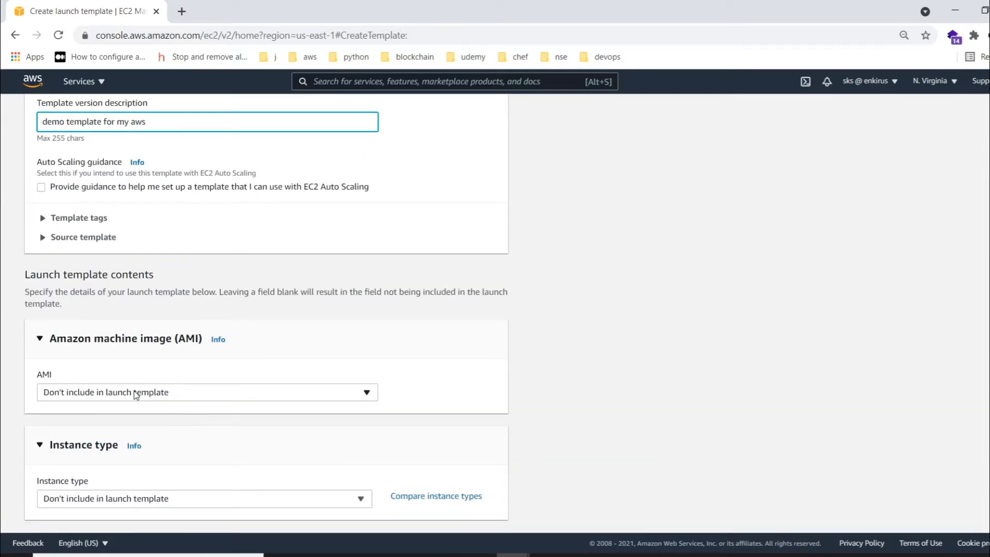
pyautogui.click(135, 394)
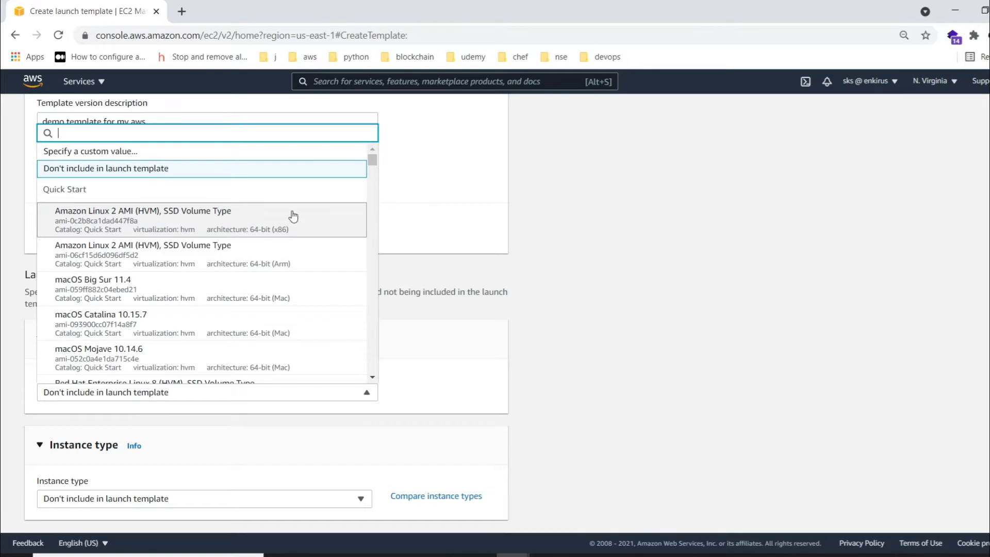
pyautogui.click(227, 225)
# Set the instance type to t2.micro and briefly view the instance type comparison without changing the selection
pyautogui.scroll(-3, 264, 220)
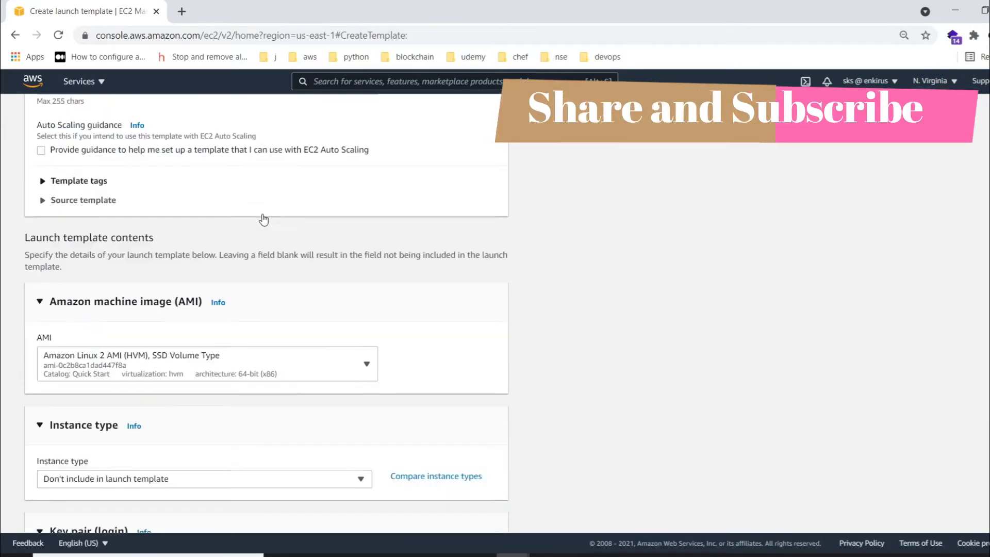
pyautogui.click(153, 381)
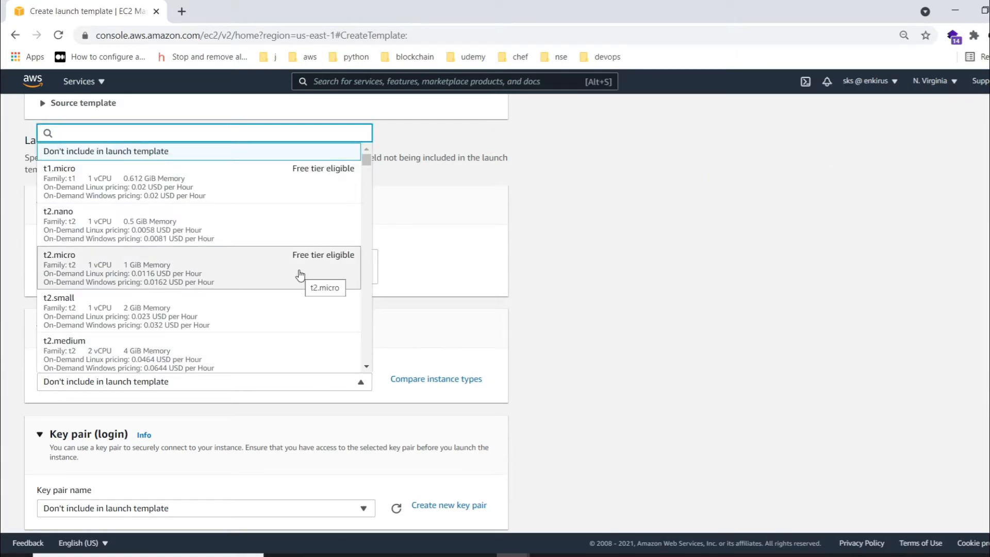
pyautogui.click(299, 275)
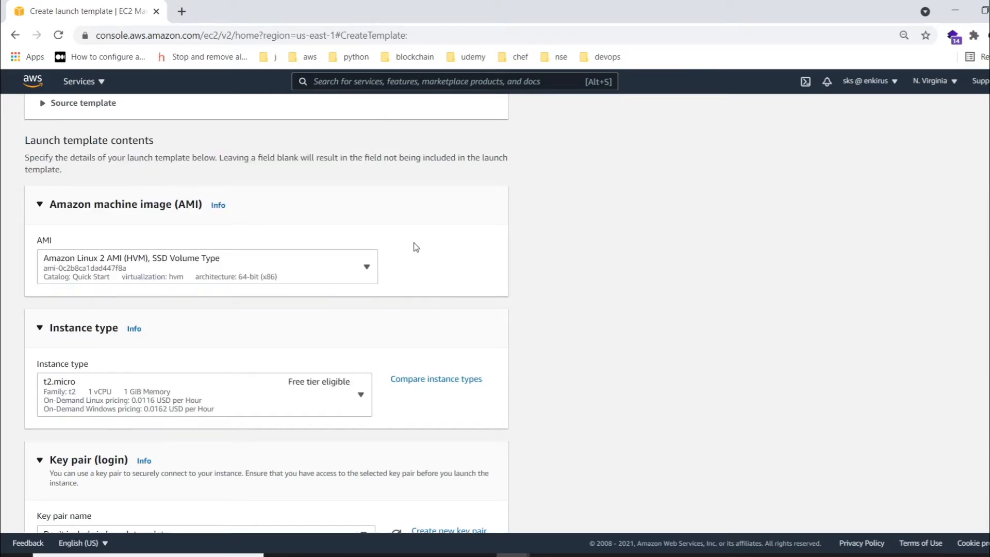
pyautogui.click(444, 379)
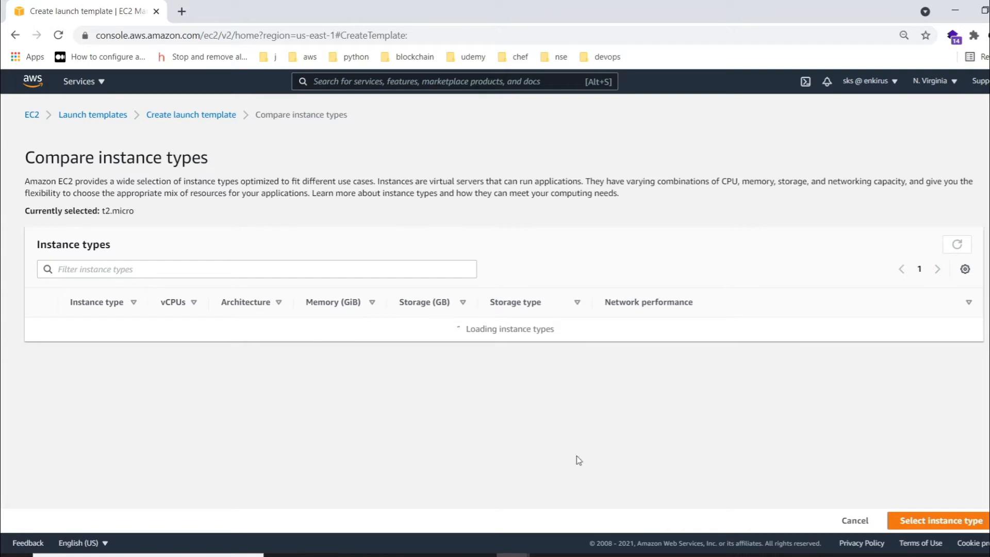
pyautogui.click(855, 521)
# Select the abc-nv key pair and assign the launch-template-sg security group under the VPC networking platform
pyautogui.scroll(-4, 227, 340)
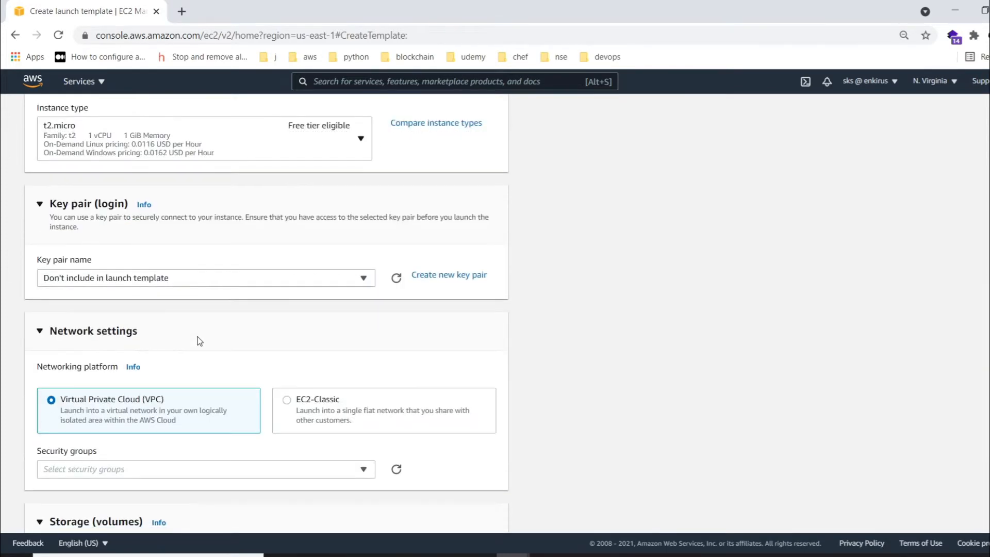
pyautogui.click(236, 277)
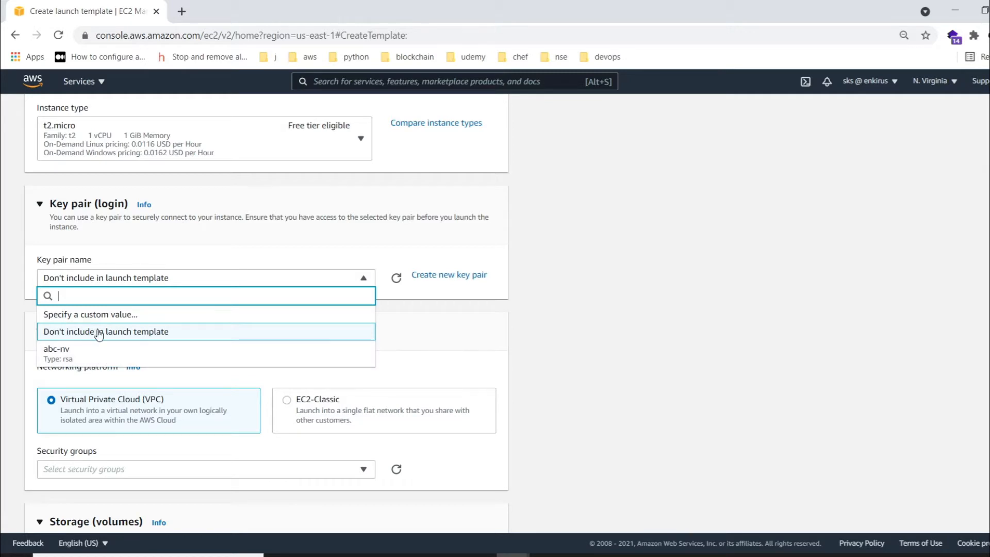
pyautogui.click(62, 350)
pyautogui.scroll(-3, 155, 323)
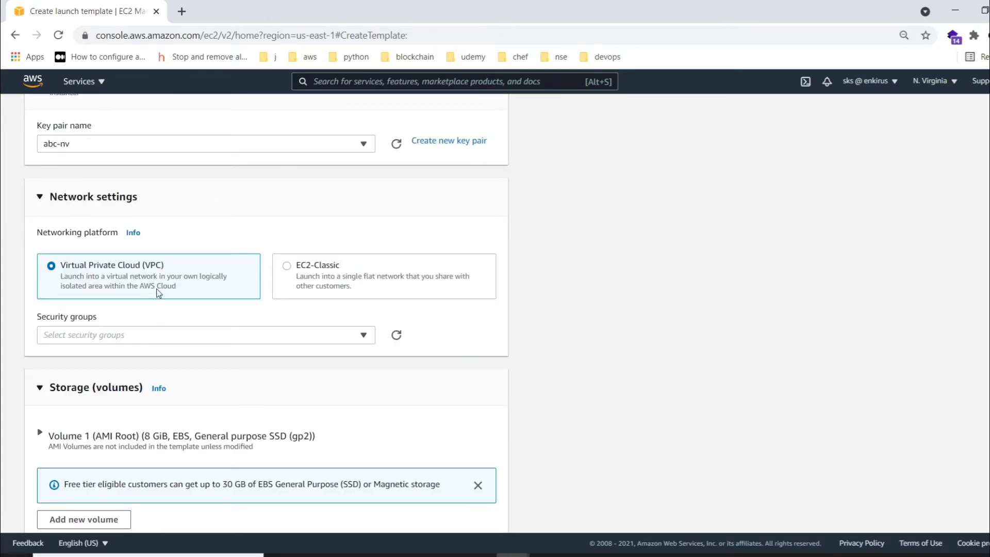
pyautogui.click(154, 337)
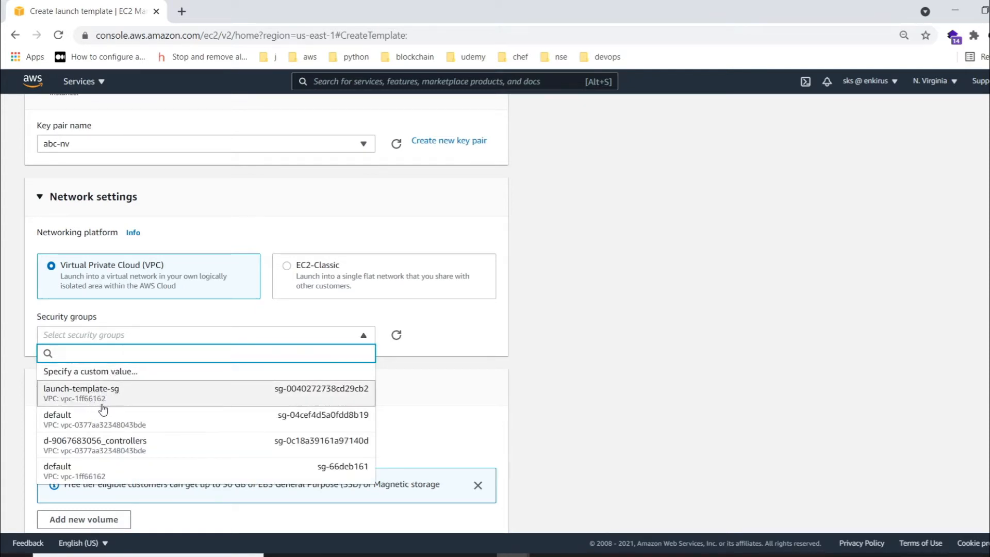
pyautogui.click(93, 401)
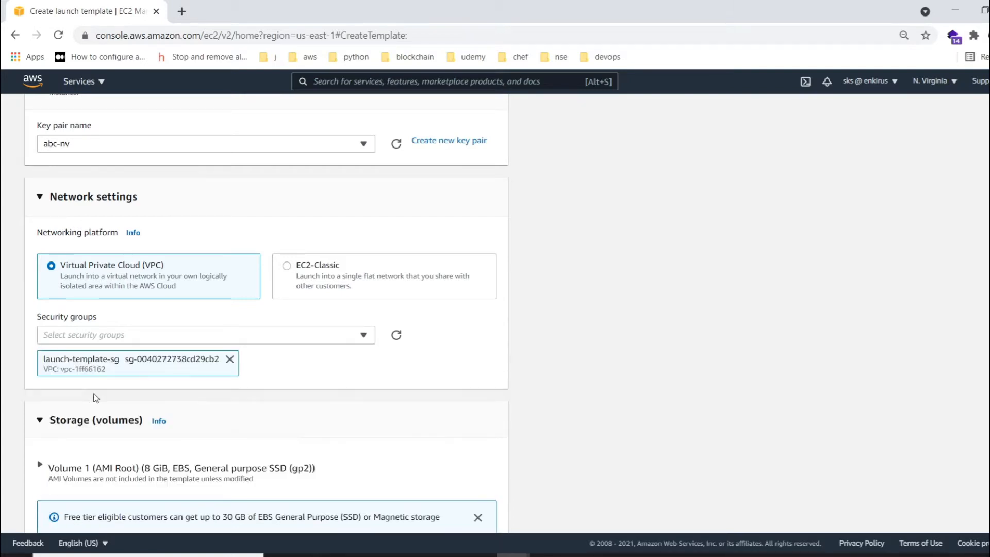
# Expand the AMI root volume in the storage settings and set its size to 12 GiB
pyautogui.scroll(-1, 166, 317)
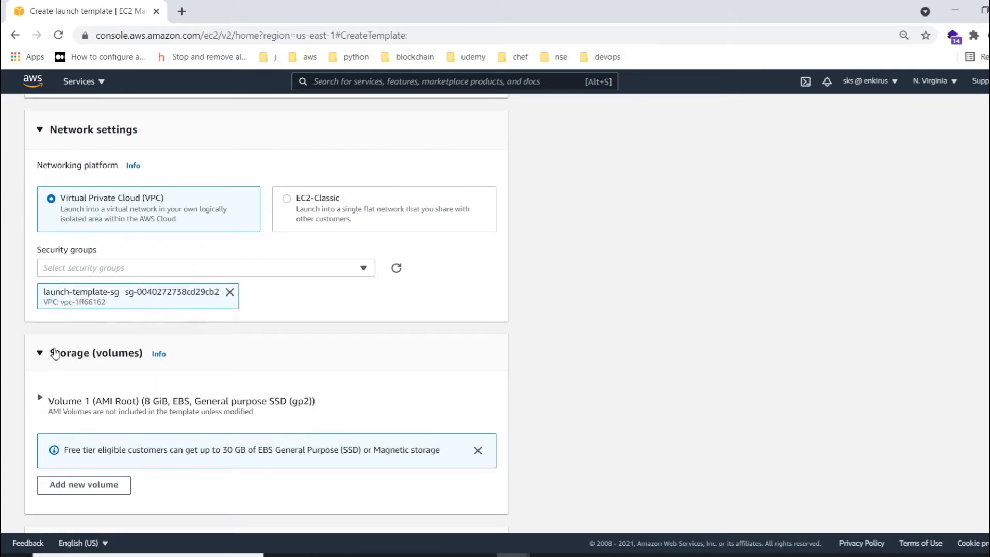
pyautogui.scroll(-2, 113, 296)
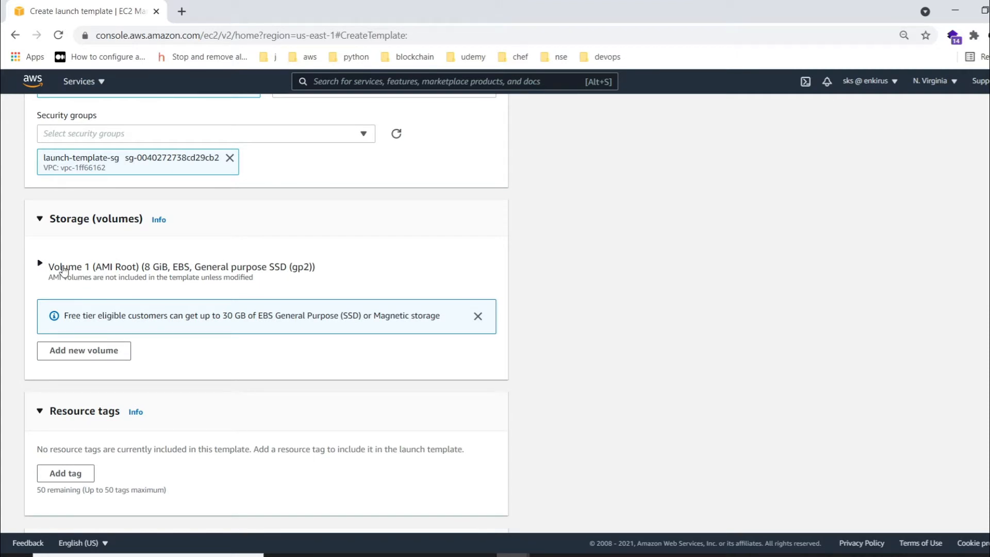
pyautogui.scroll(8, 133, 255)
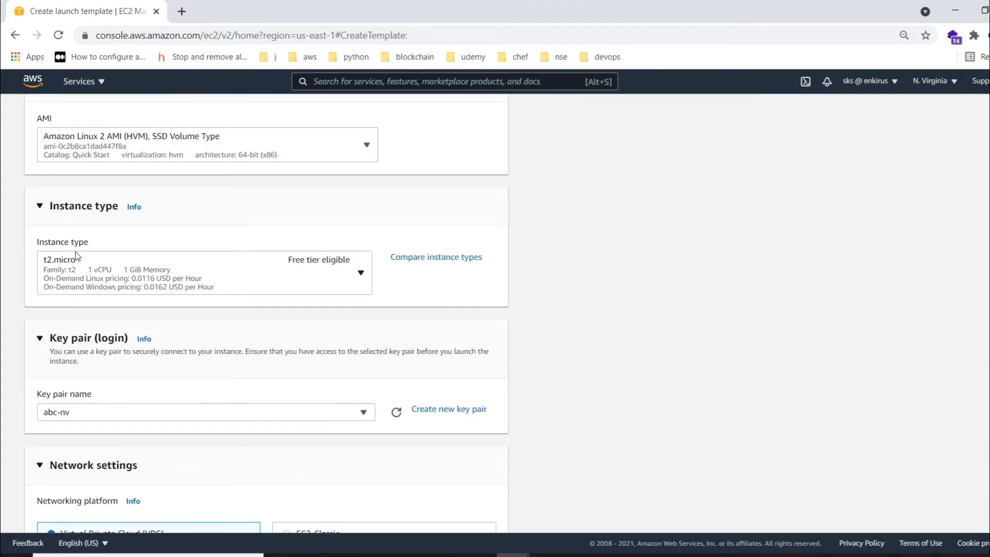
pyautogui.scroll(-15, 172, 288)
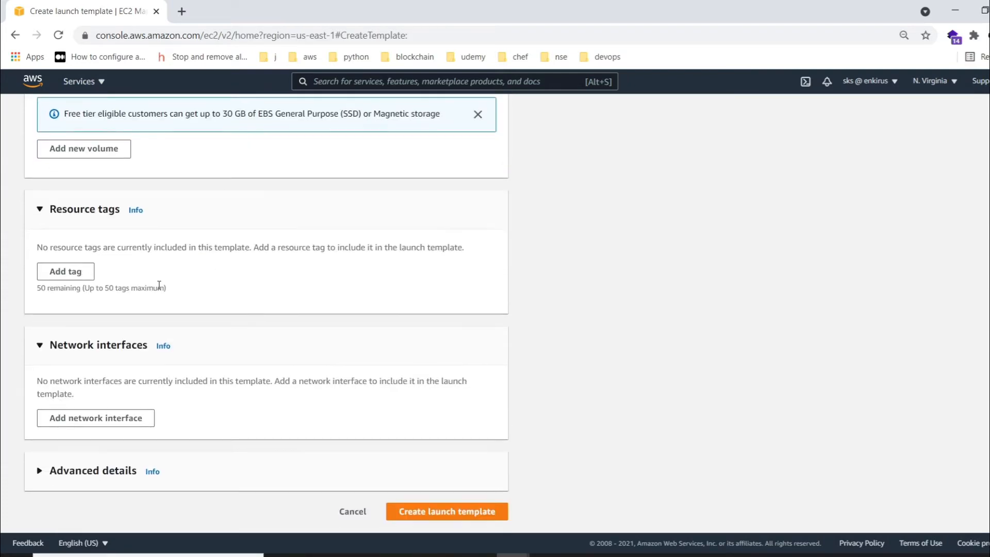
pyautogui.scroll(5, 159, 285)
pyautogui.click(49, 330)
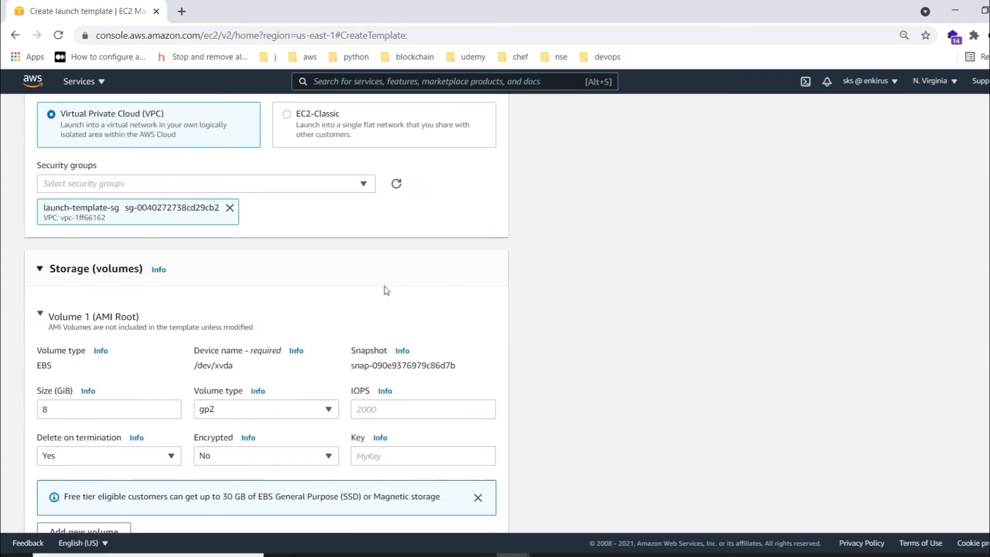
pyautogui.scroll(-2, 386, 291)
pyautogui.click(65, 294)
pyautogui.press('BackSpace')
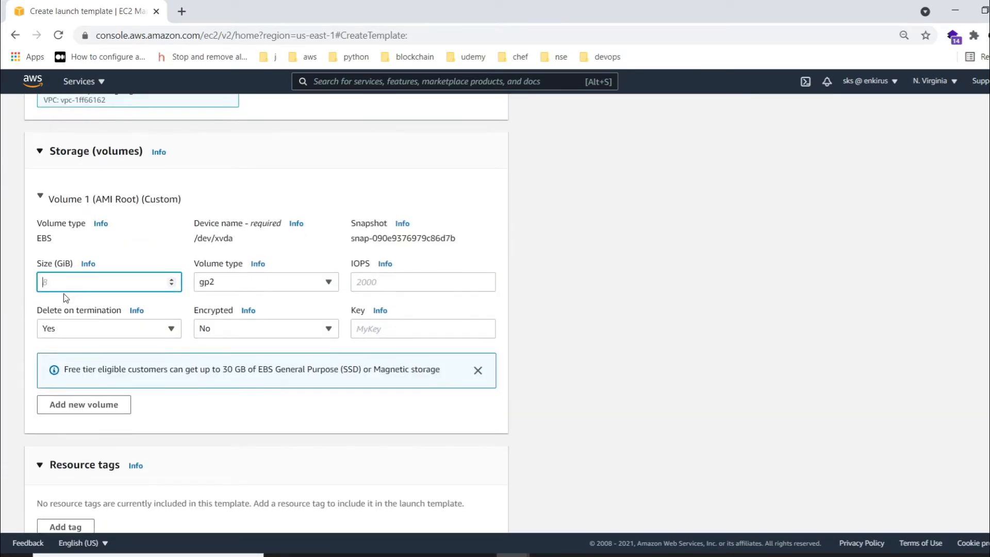
pyautogui.write('12')
pyautogui.scroll(5, 194, 199)
pyautogui.scroll(-9, 194, 199)
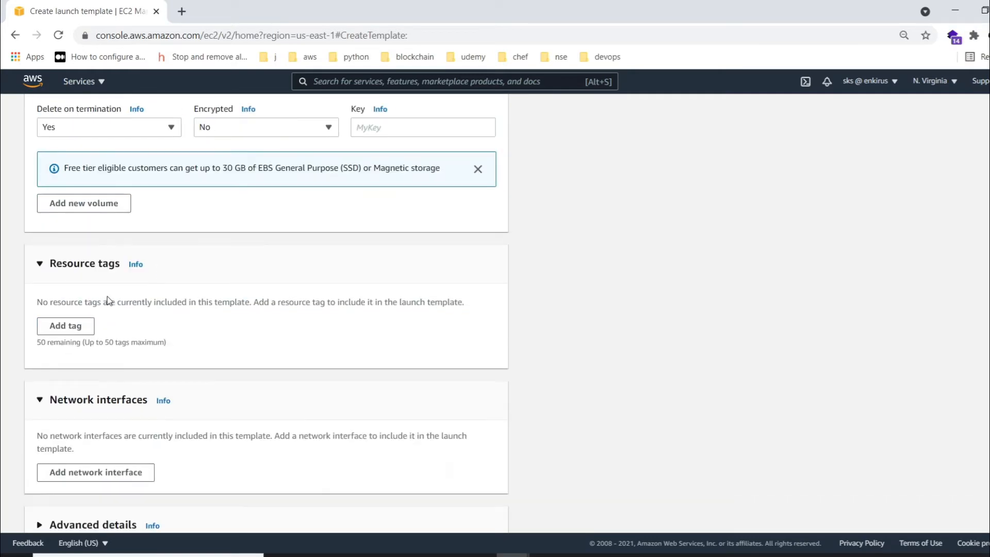
pyautogui.click(86, 208)
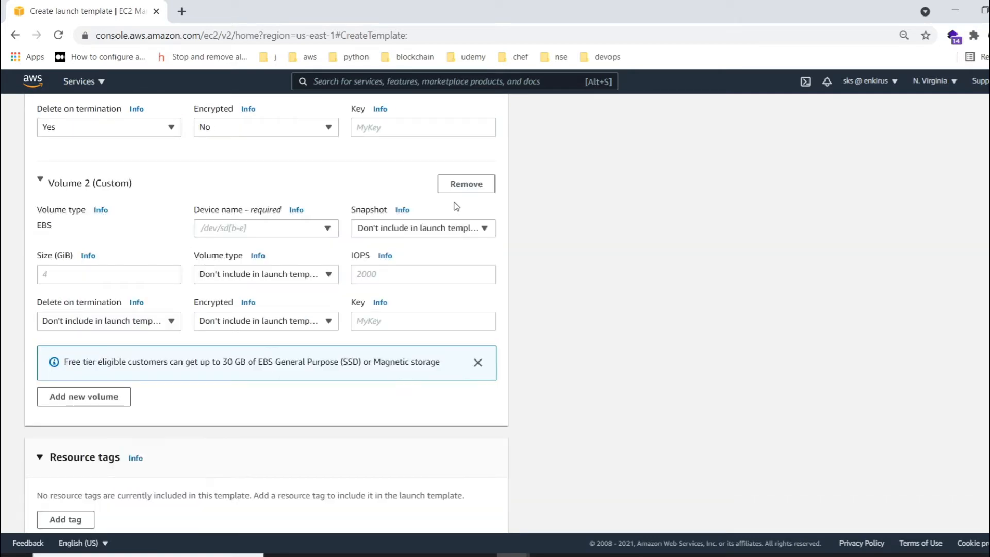
pyautogui.click(460, 185)
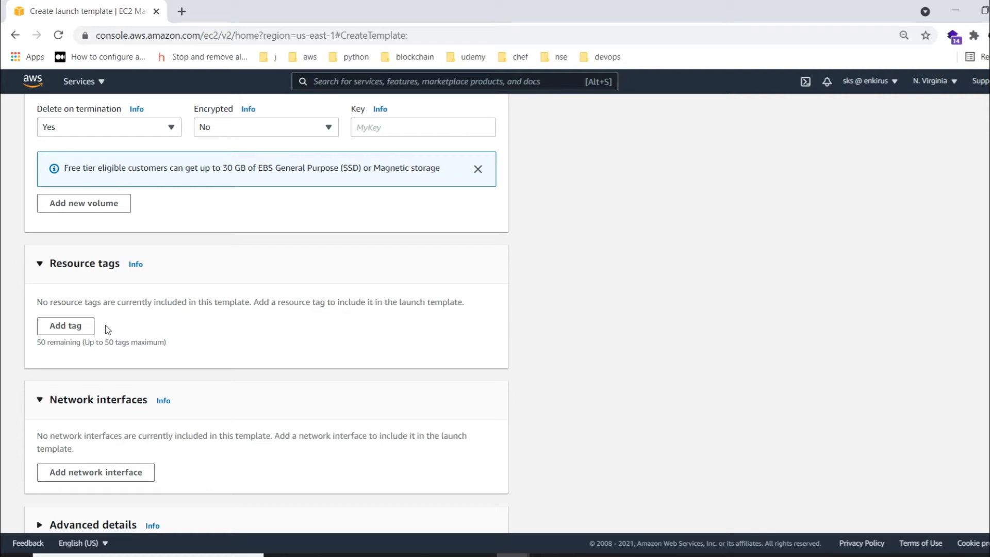
# Add a resource tag for instances with the key Name and the value LT1-instance1
pyautogui.click(79, 327)
pyautogui.click(97, 332)
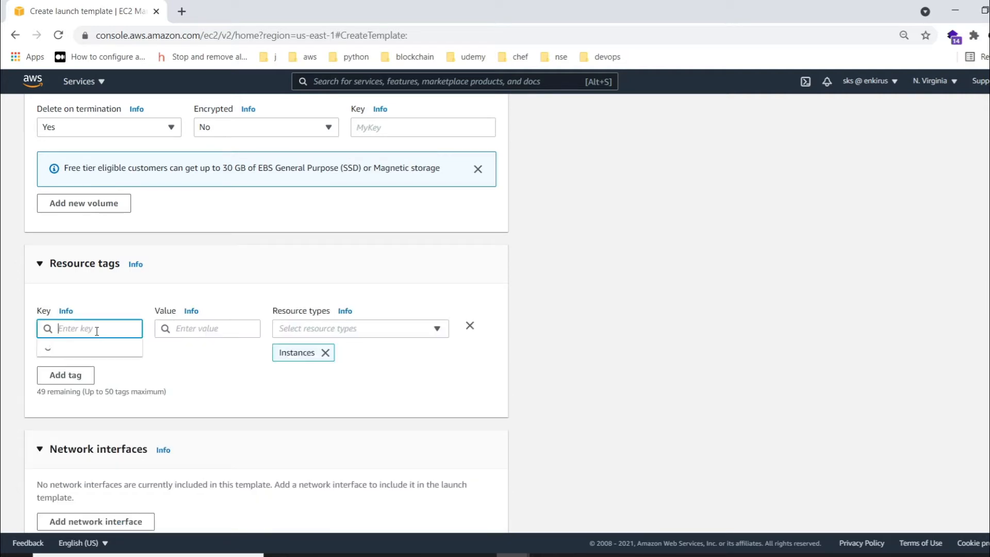
pyautogui.write('Name')
pyautogui.click(179, 330)
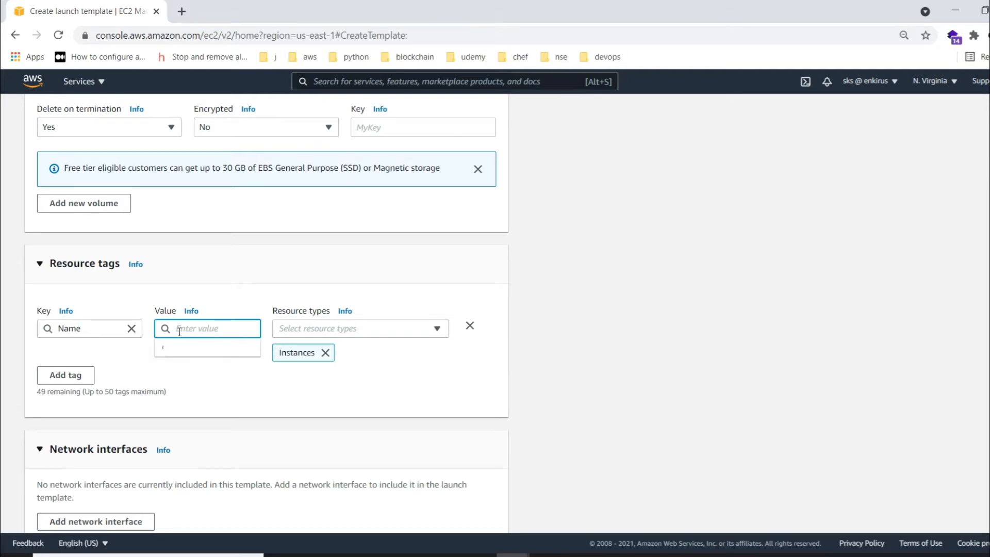
pyautogui.write('t')
pyautogui.write('T1')
pyautogui.write('-instanc')
pyautogui.write('e1')
pyautogui.click(399, 369)
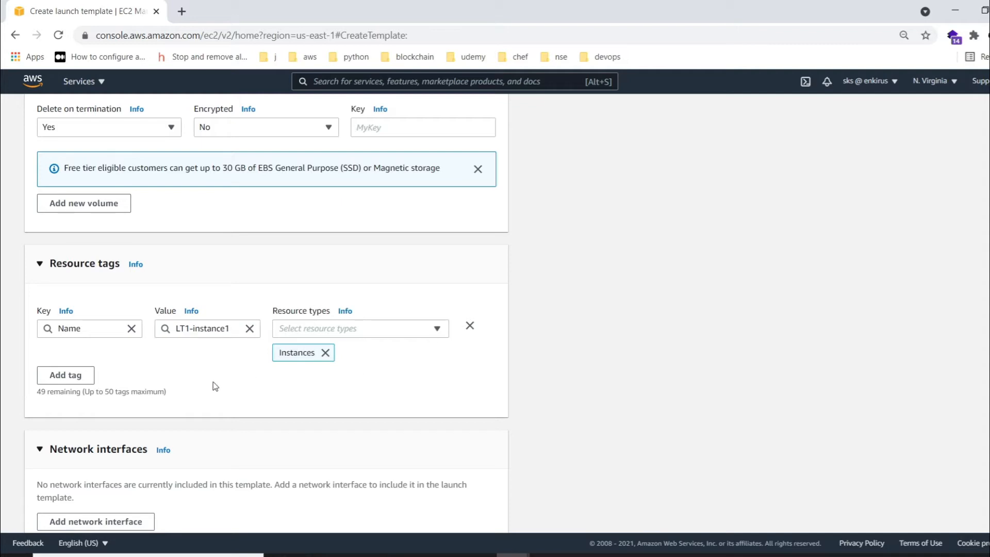
# Expand the template's advanced details and enable Request Spot Instances as the purchasing option
pyautogui.scroll(-1, 154, 376)
pyautogui.scroll(-1, 152, 369)
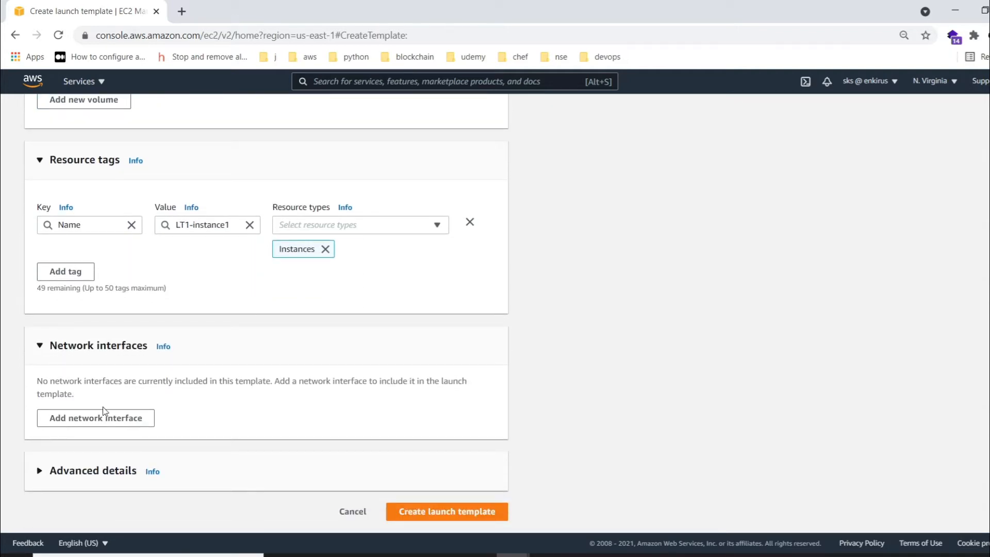
pyautogui.click(60, 473)
pyautogui.scroll(-3, 151, 370)
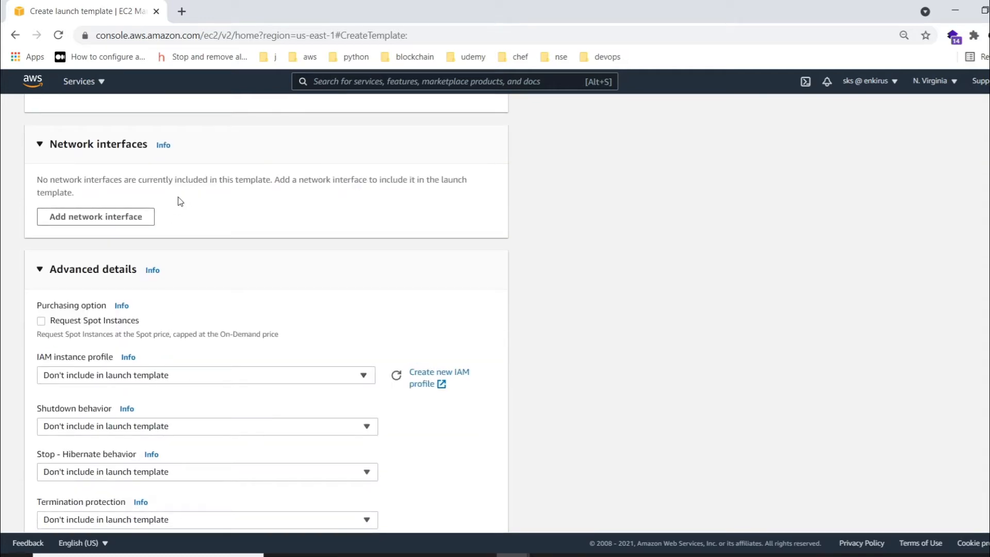
pyautogui.scroll(-1, 194, 206)
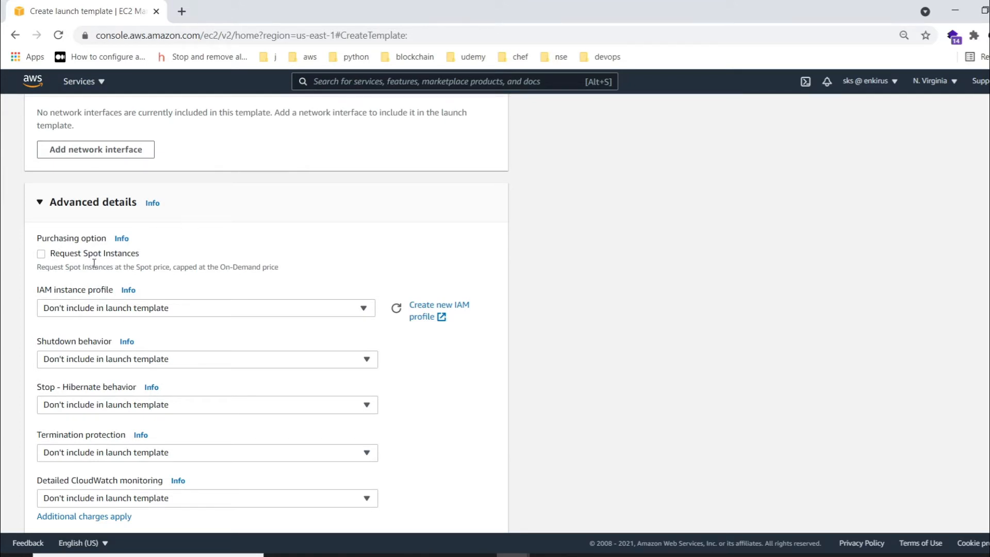
pyautogui.click(43, 254)
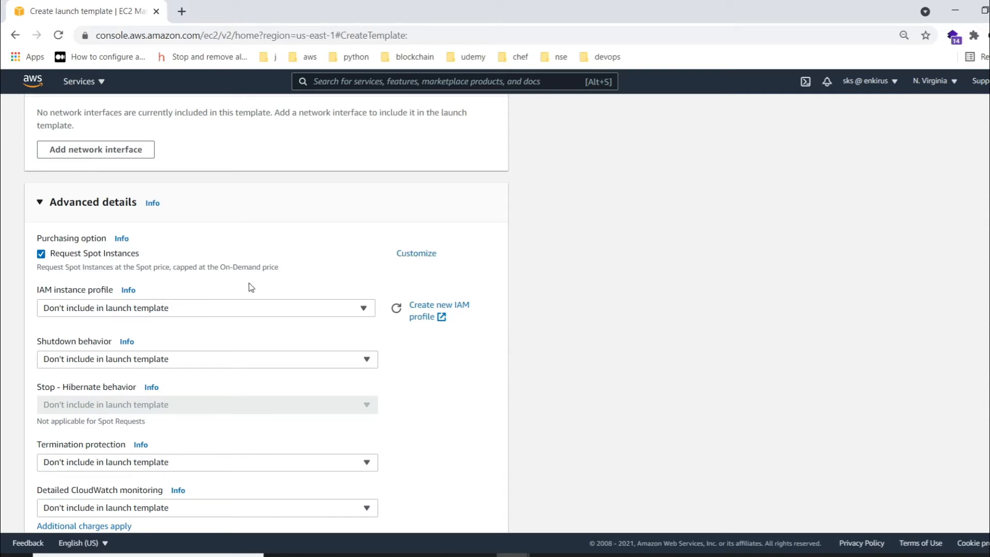
# Review the optional advanced settings of the template, from IAM instance profile down to user data
pyautogui.scroll(-3, 222, 285)
pyautogui.scroll(-1, 210, 325)
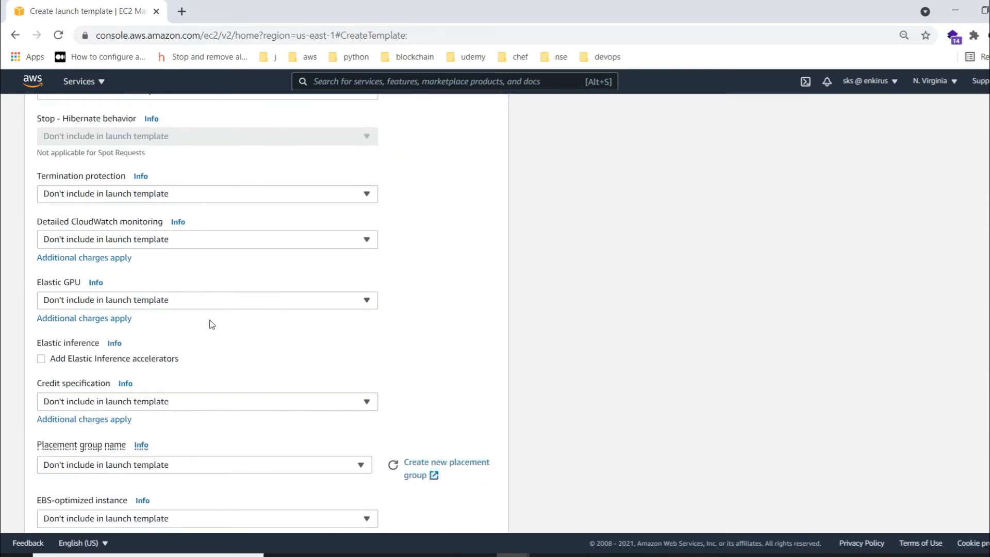
pyautogui.scroll(-5, 252, 334)
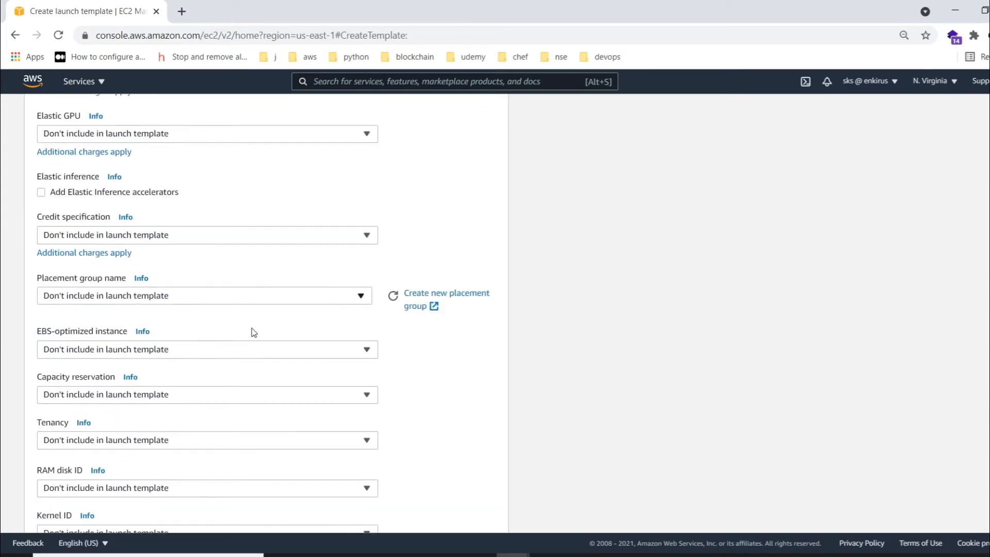
pyautogui.scroll(-7, 250, 328)
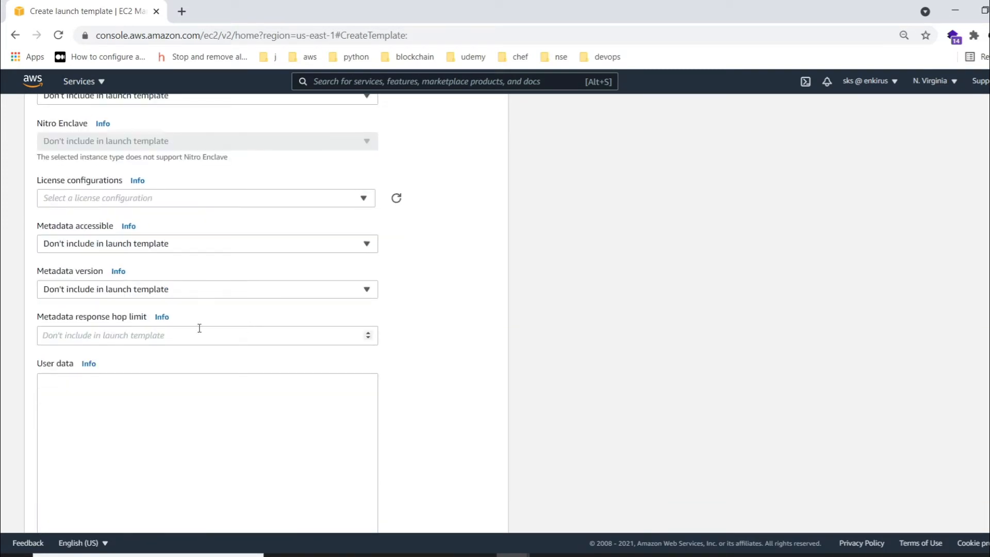
pyautogui.scroll(2, 196, 283)
pyautogui.scroll(8, 198, 283)
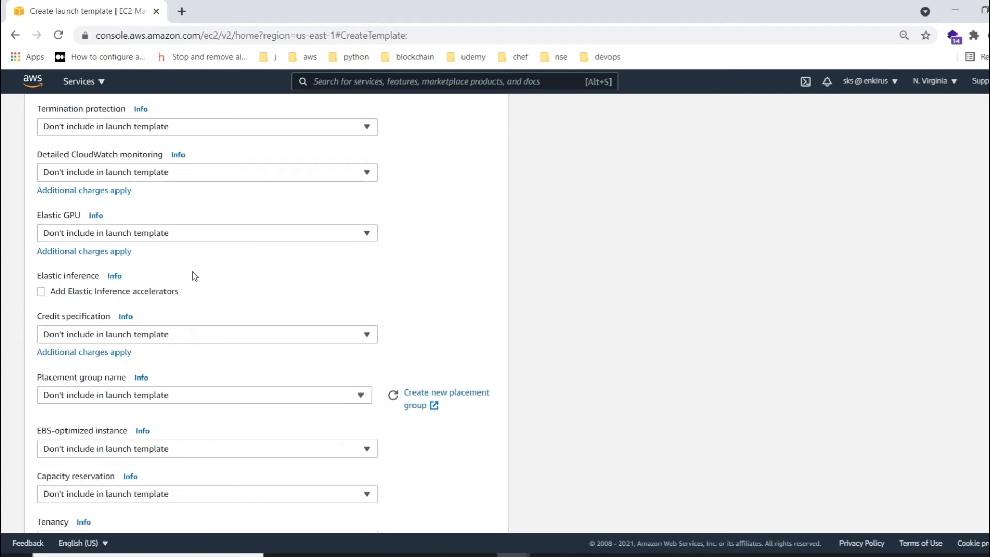
pyautogui.scroll(7, 404, 203)
# Customize the Spot Instance request and choose to set a maximum price per instance per hour
pyautogui.click(410, 186)
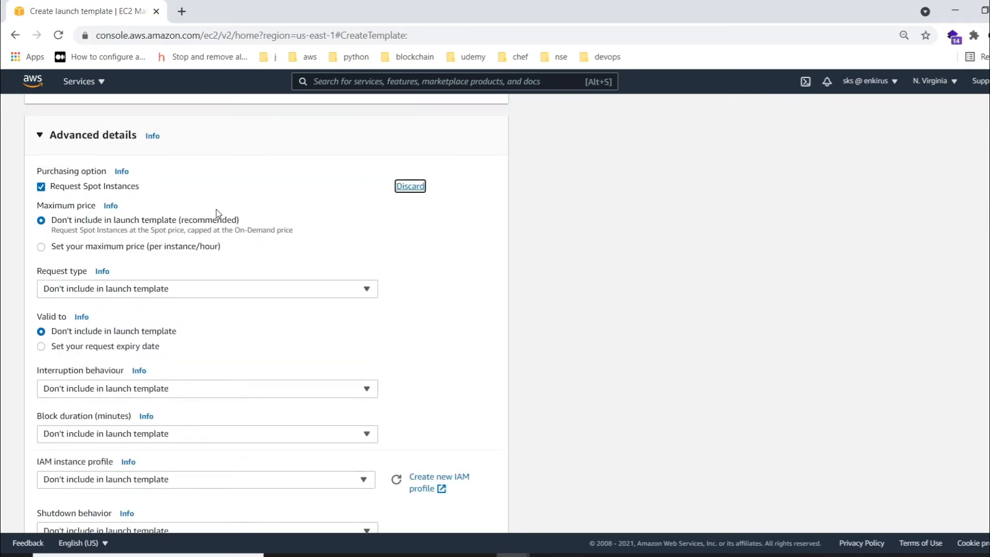
pyautogui.click(41, 246)
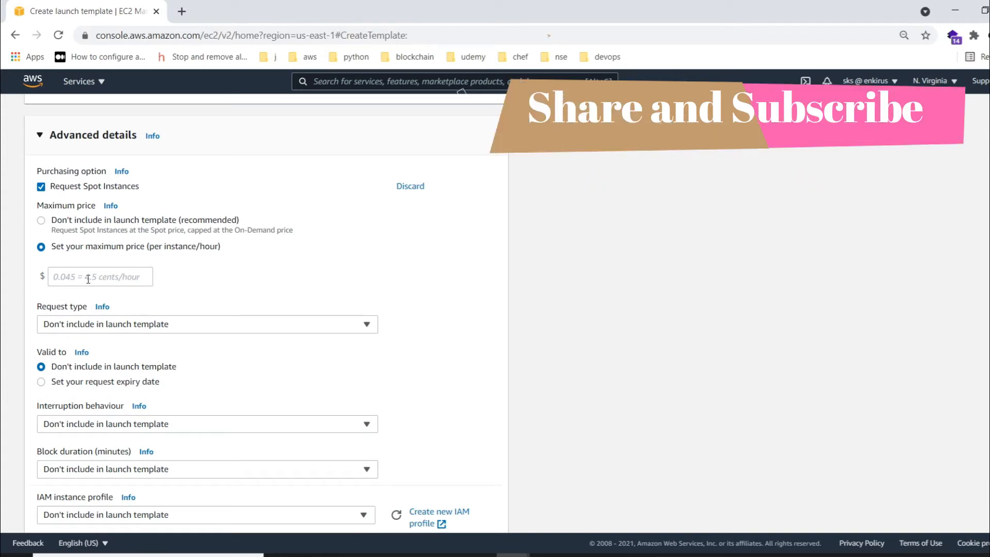
pyautogui.scroll(-2, 88, 281)
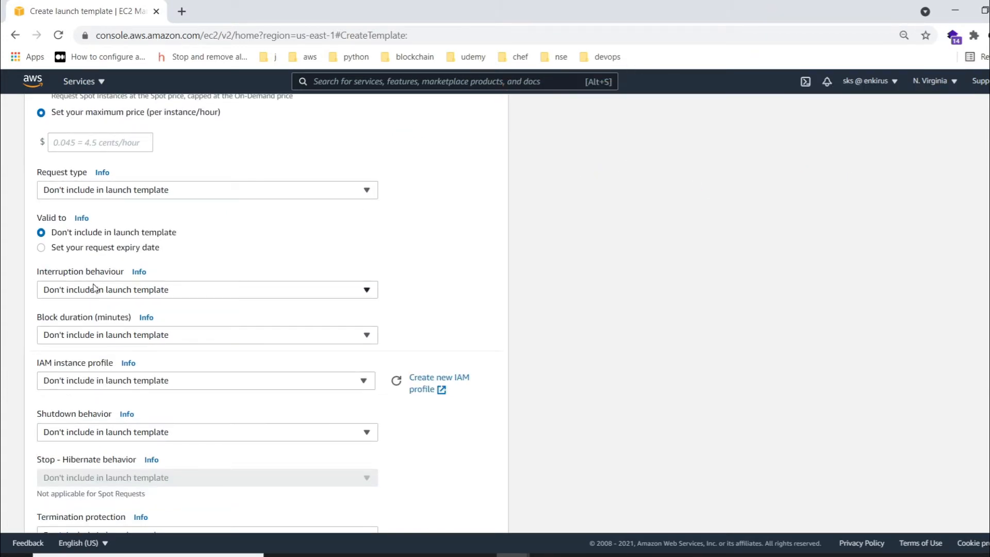
pyautogui.scroll(-4, 60, 307)
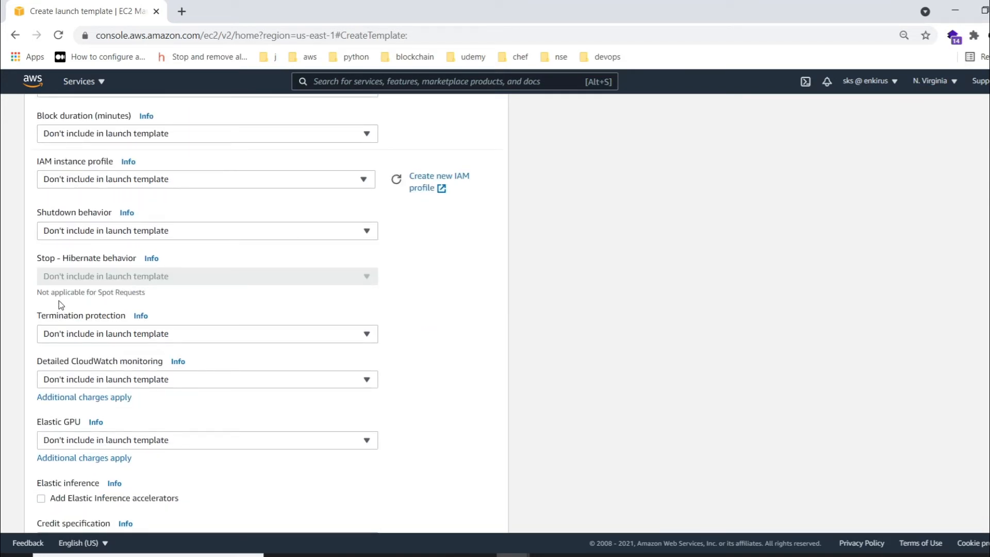
pyautogui.scroll(8, 69, 301)
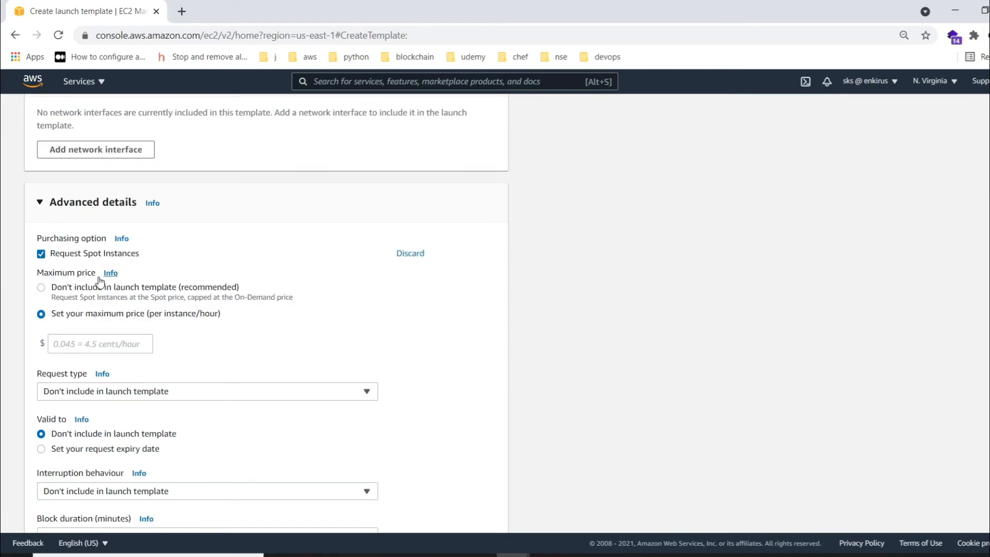
# Disable Request Spot Instances and enter a user data bash script that updates yum, installs, starts and enables httpd, and writes a "Hi from $(hostname -f)" heading to /var/www/html/index.html
pyautogui.click(42, 254)
pyautogui.scroll(-13, 67, 273)
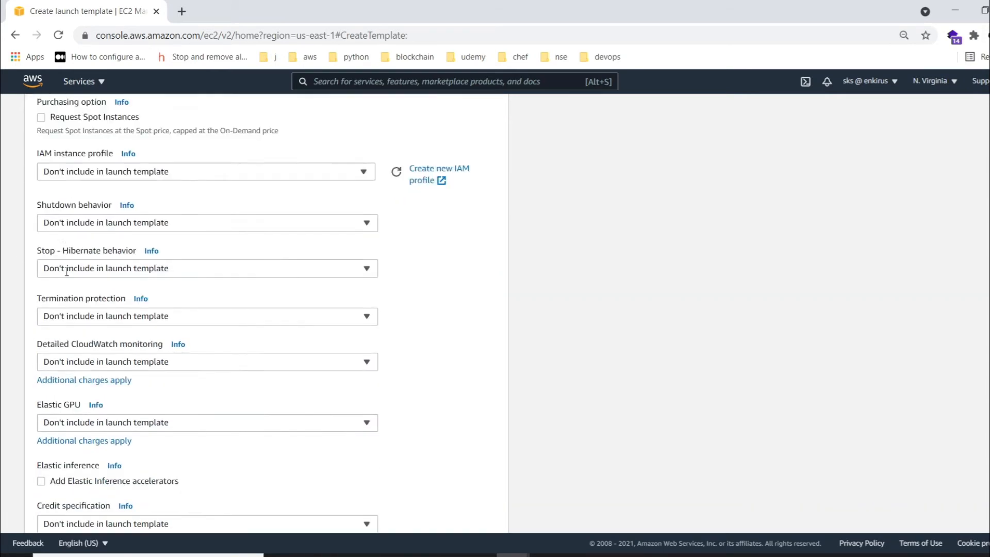
pyautogui.scroll(-5, 67, 277)
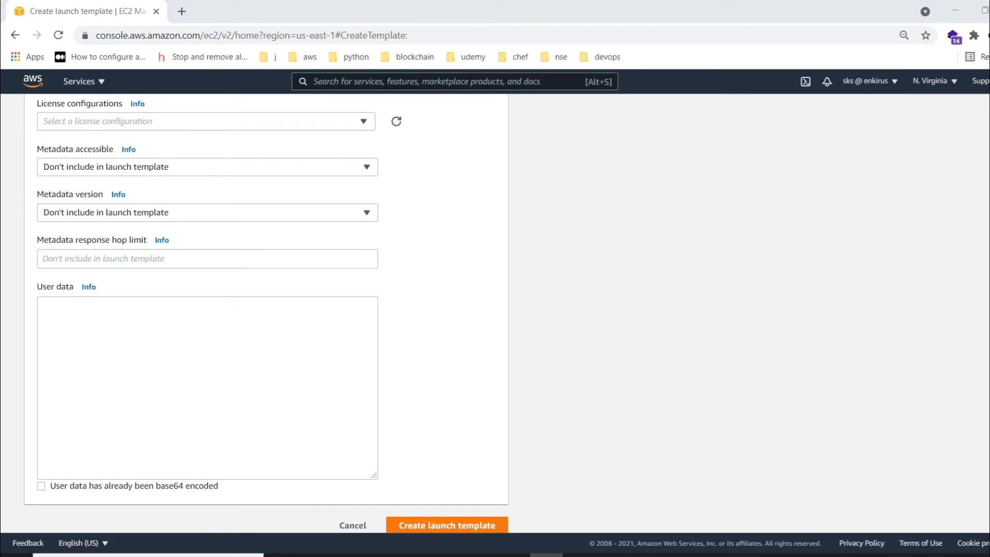
pyautogui.click(211, 378)
pyautogui.write('#!/bin/bash yum update -y yum install httpd -y systemctl start httpd systemctl enable httpd echo "<h1>Hi from $(hostname -f) </h1>">/var/www/html/index.html')
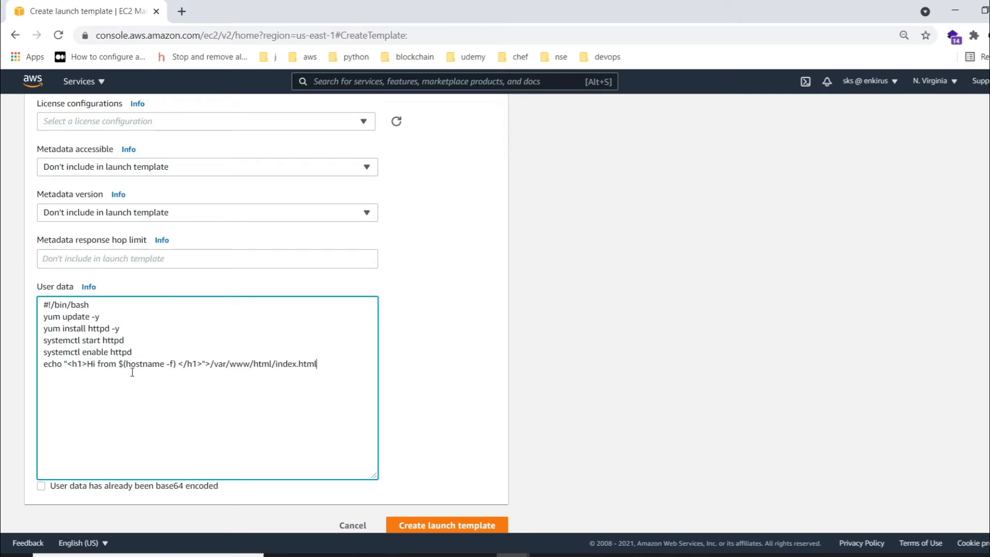
# Create the launch template, then check its actions log and the instances list
pyautogui.scroll(-1, 326, 421)
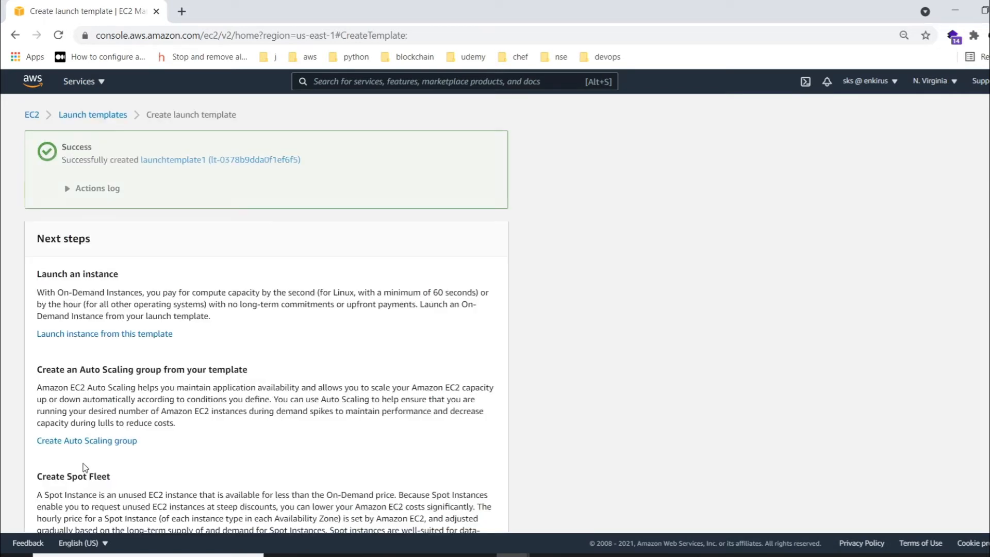
pyautogui.click(92, 188)
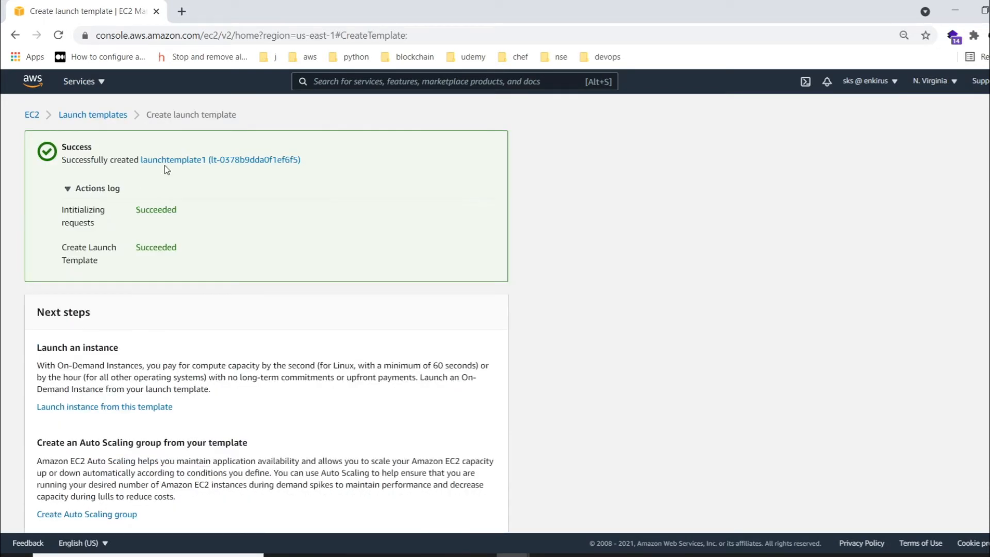
pyautogui.click(89, 115)
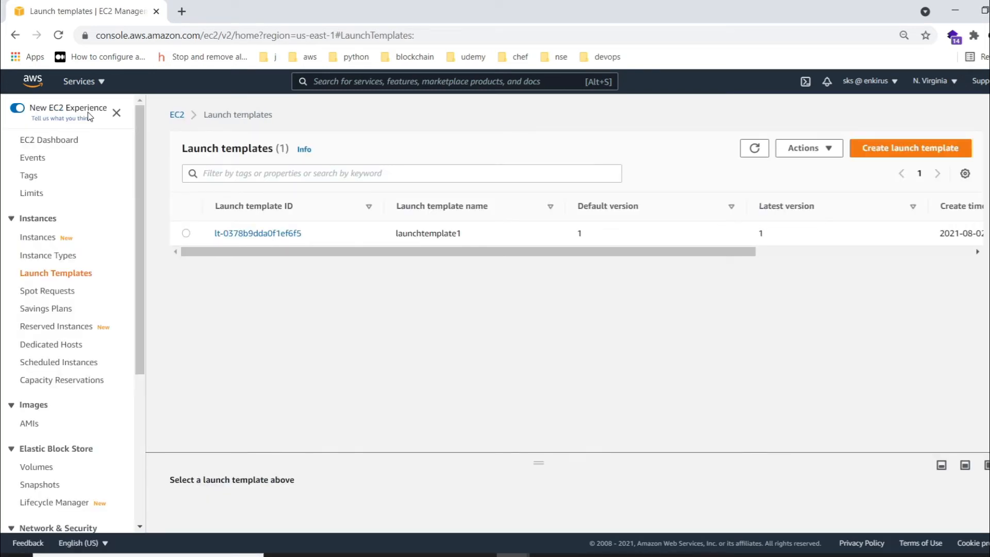
pyautogui.click(37, 236)
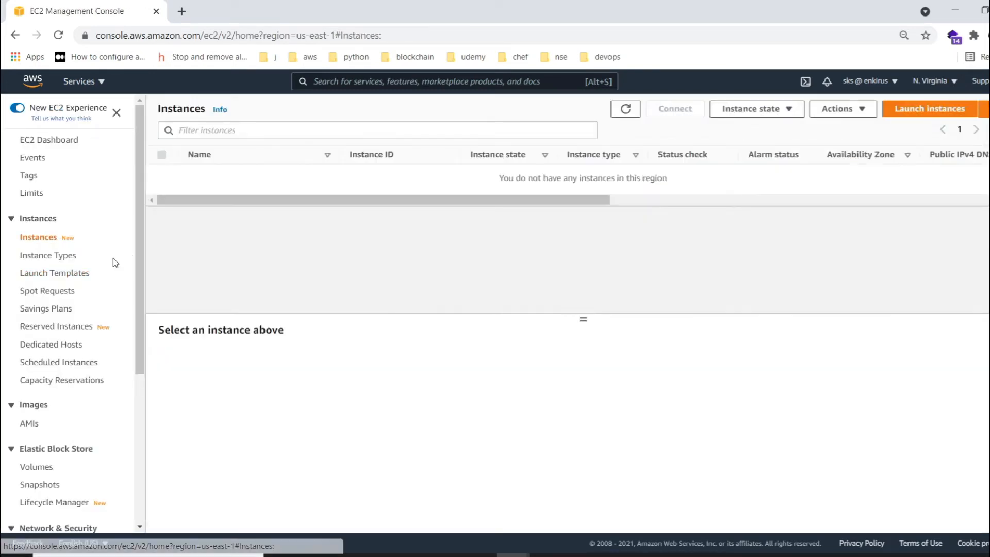
# Launch one instance from launchtemplate1 with its template values and check it in the instances list
pyautogui.click(83, 273)
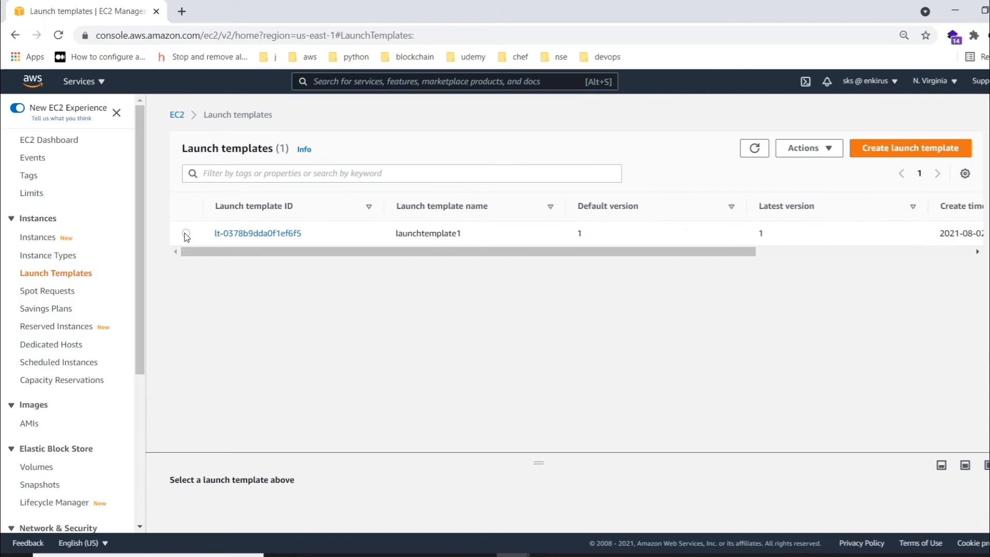
pyautogui.click(242, 233)
pyautogui.click(834, 147)
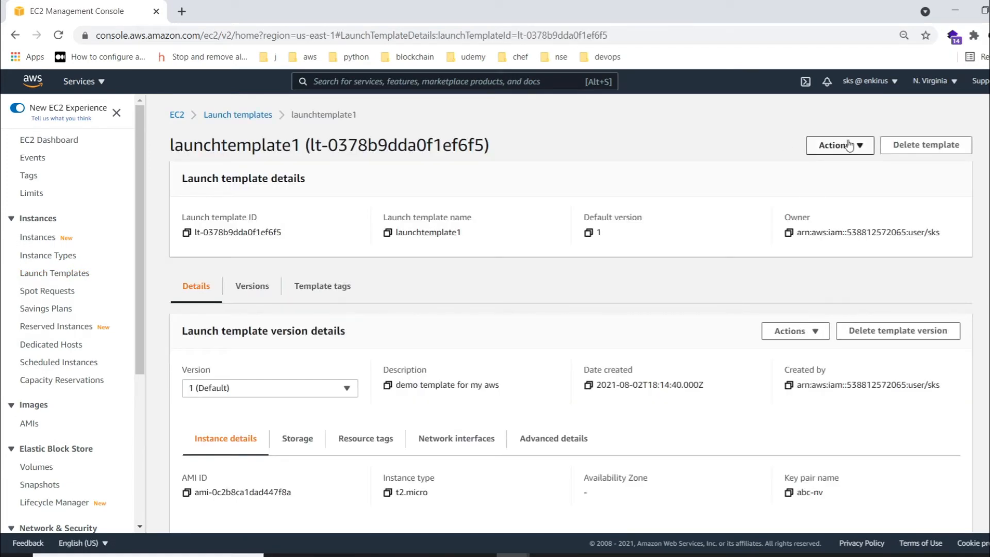
pyautogui.click(856, 162)
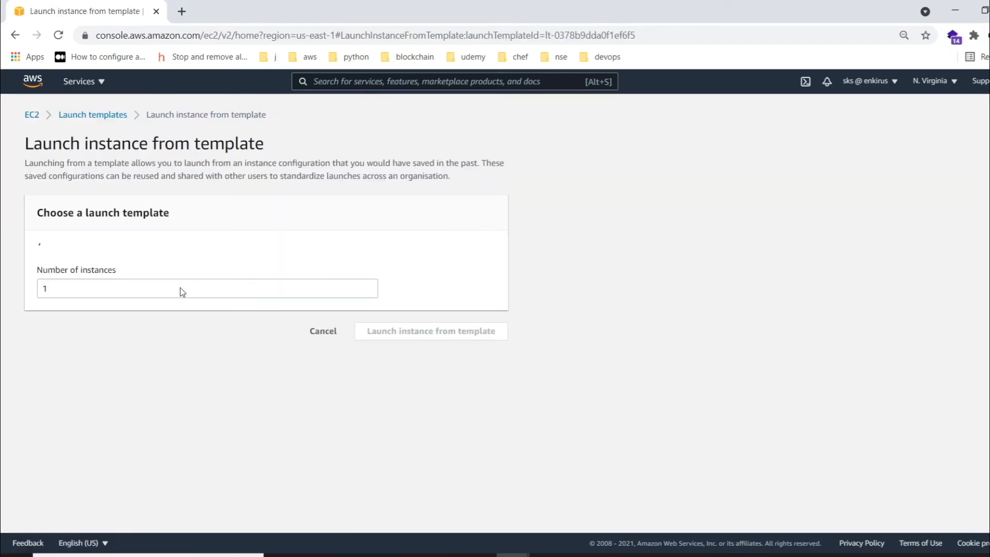
pyautogui.scroll(-9, 64, 390)
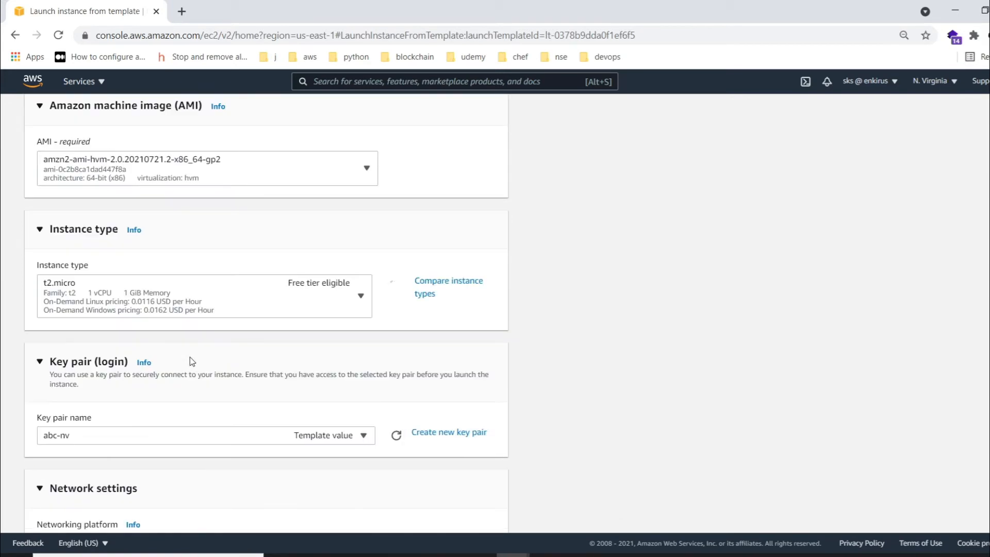
pyautogui.scroll(9, 106, 215)
pyautogui.scroll(-15, 275, 237)
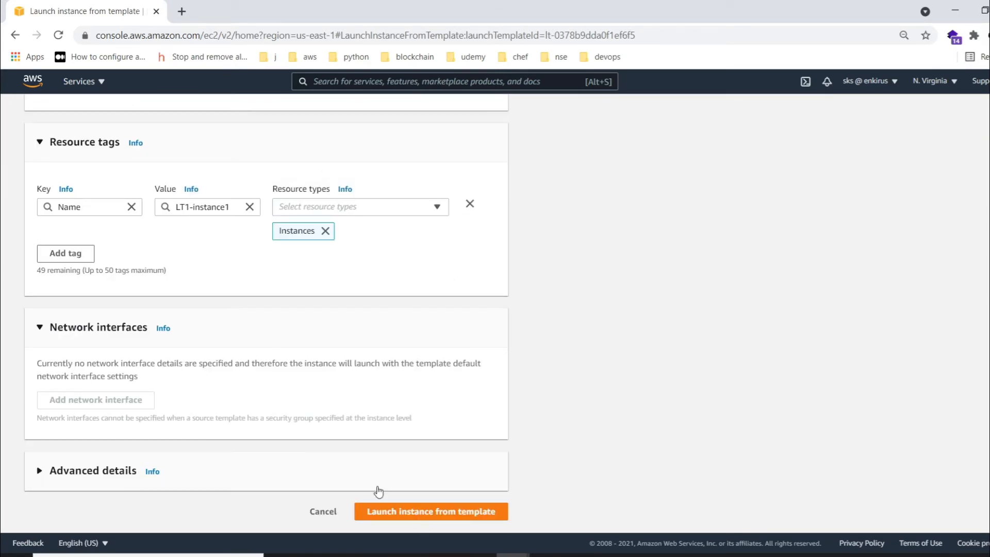
pyautogui.click(434, 513)
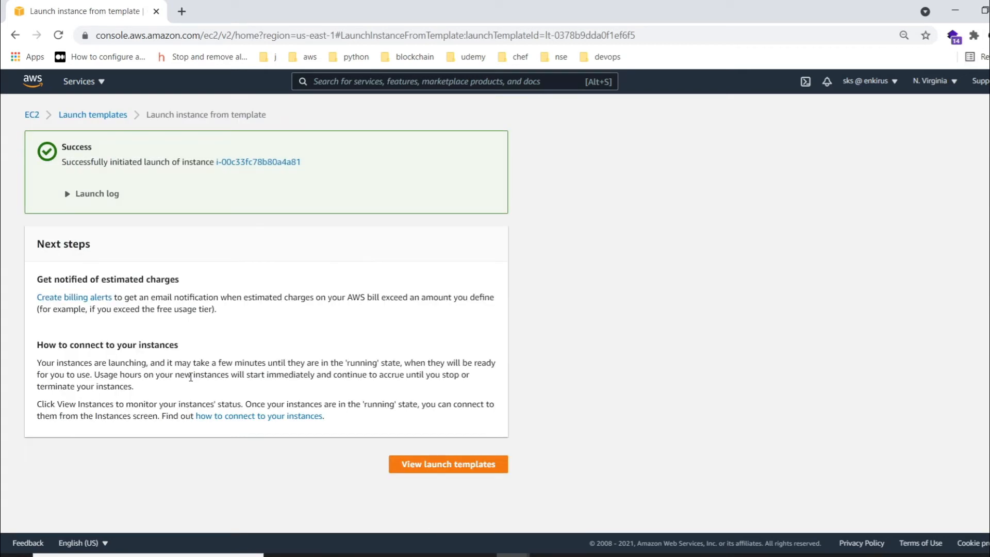
pyautogui.click(427, 466)
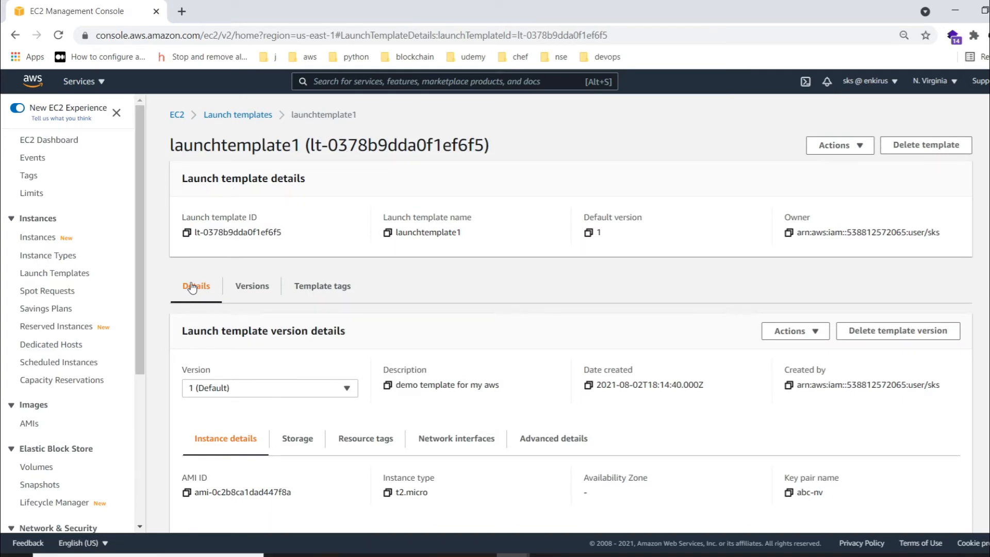
pyautogui.click(36, 237)
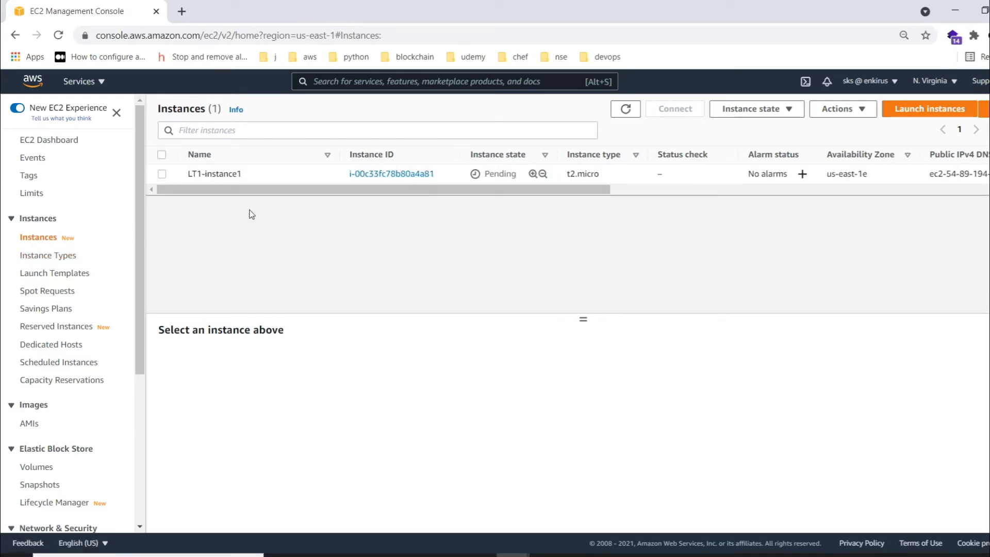
# Start a new version of launchtemplate1 by modifying the template, and expand its advanced details to reach the user data
pyautogui.click(52, 274)
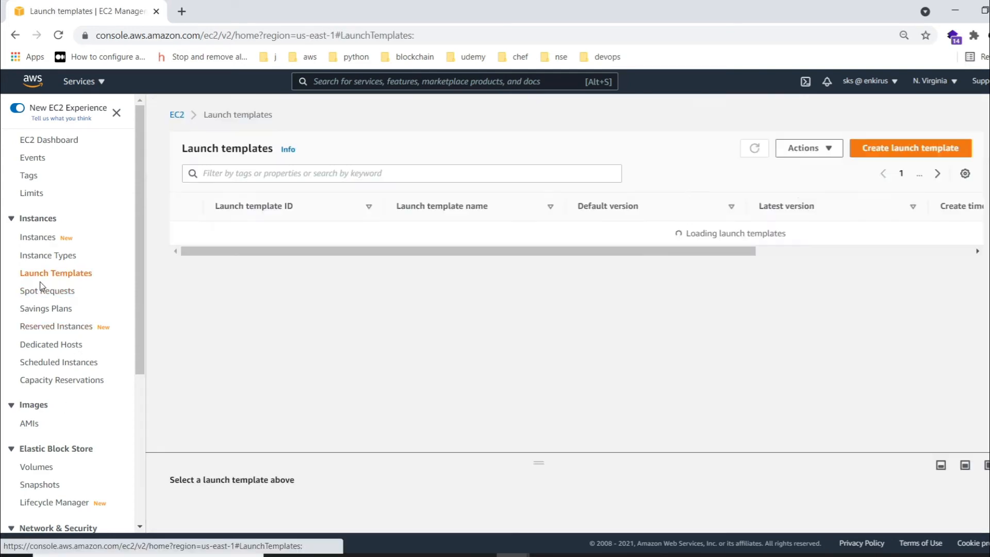
pyautogui.click(261, 233)
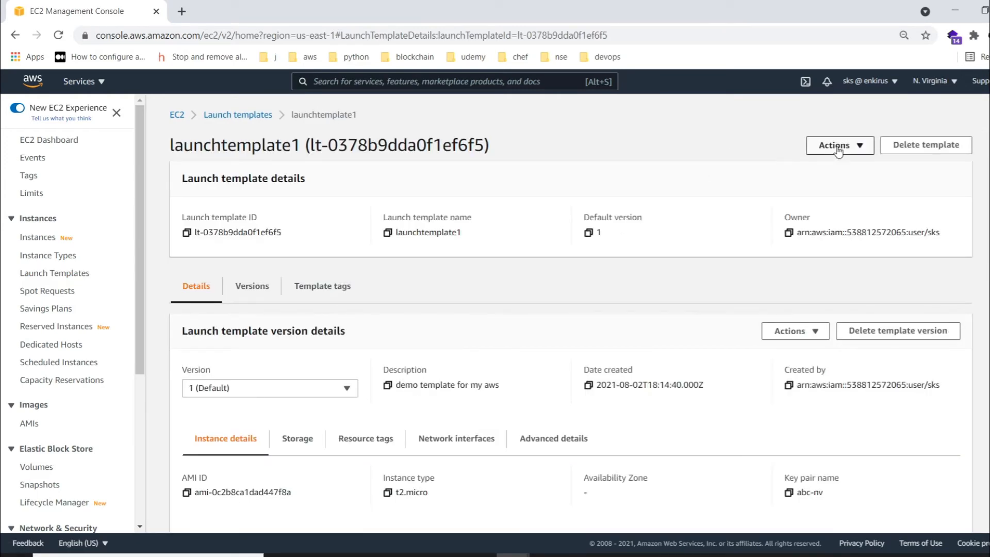
pyautogui.click(838, 151)
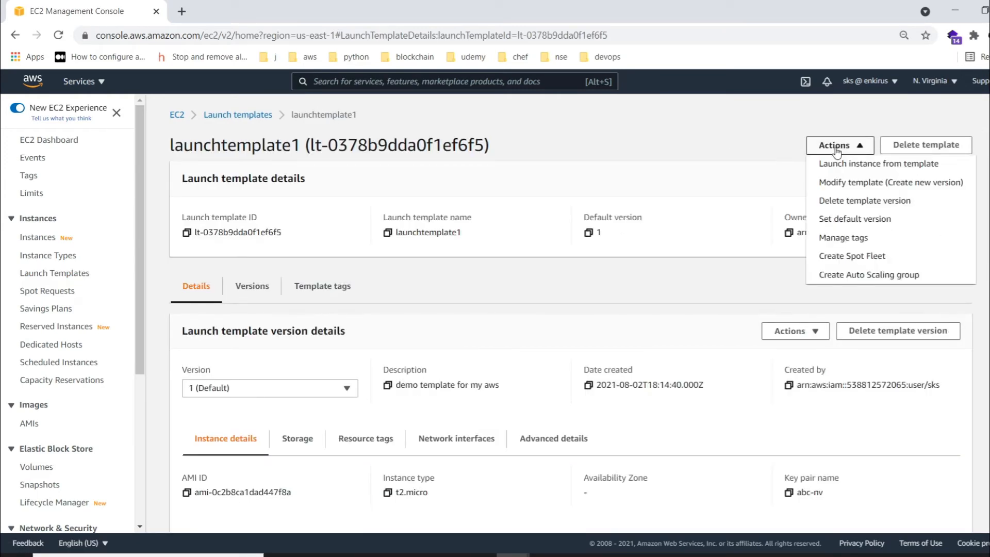
pyautogui.click(856, 191)
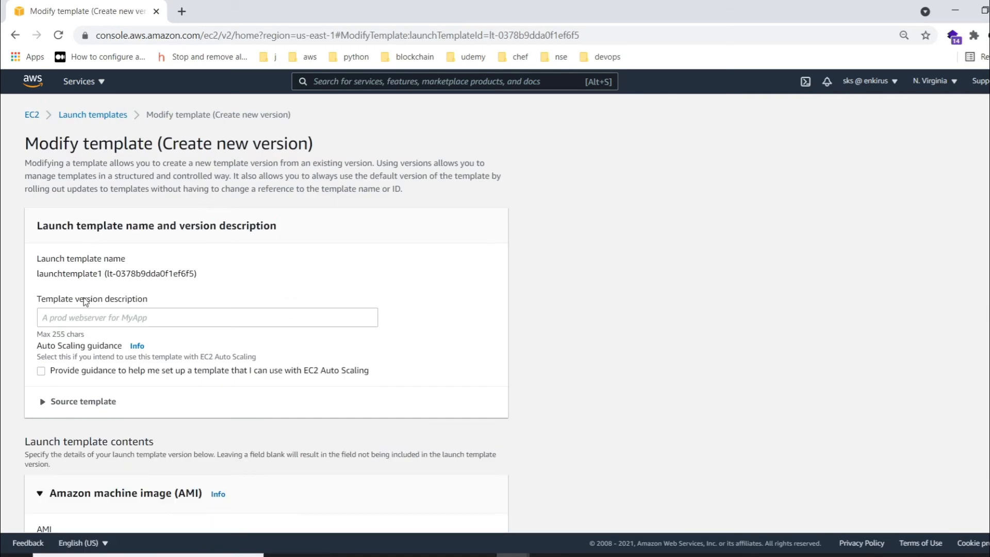
pyautogui.scroll(-20, 163, 306)
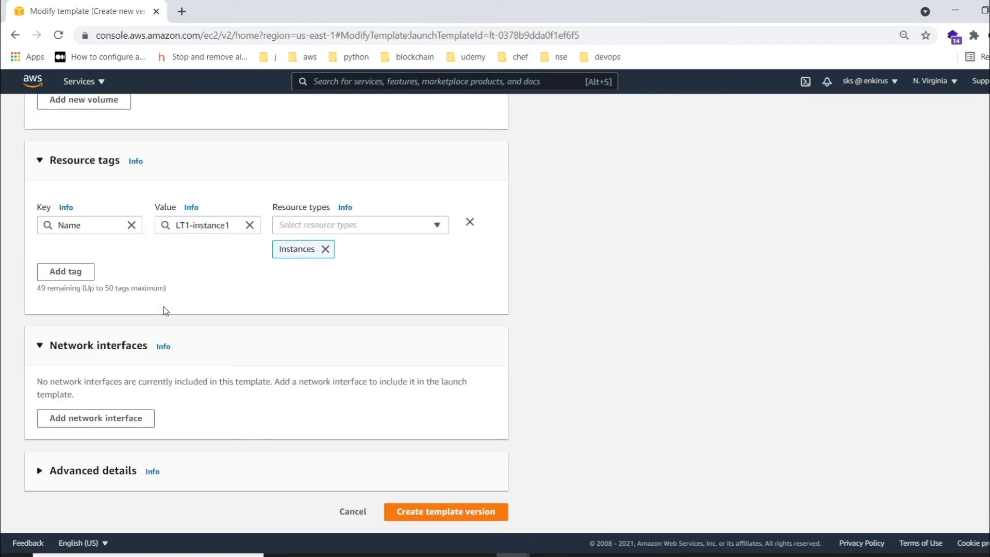
pyautogui.click(86, 470)
pyautogui.scroll(-15, 267, 364)
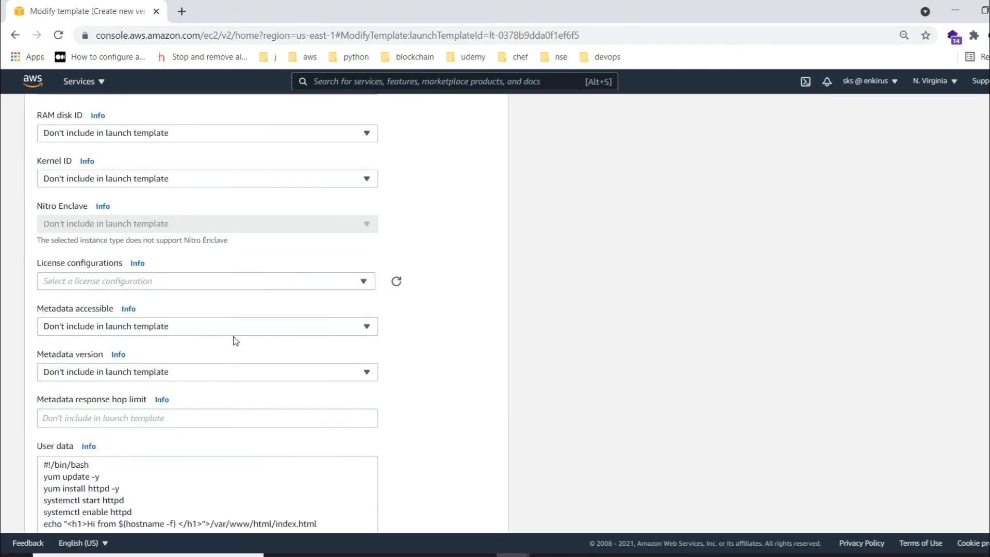
# Delete the echo line from the user data script, create the template version and return to the launch templates list
pyautogui.moveTo(87, 351); pyautogui.dragTo(157, 355)
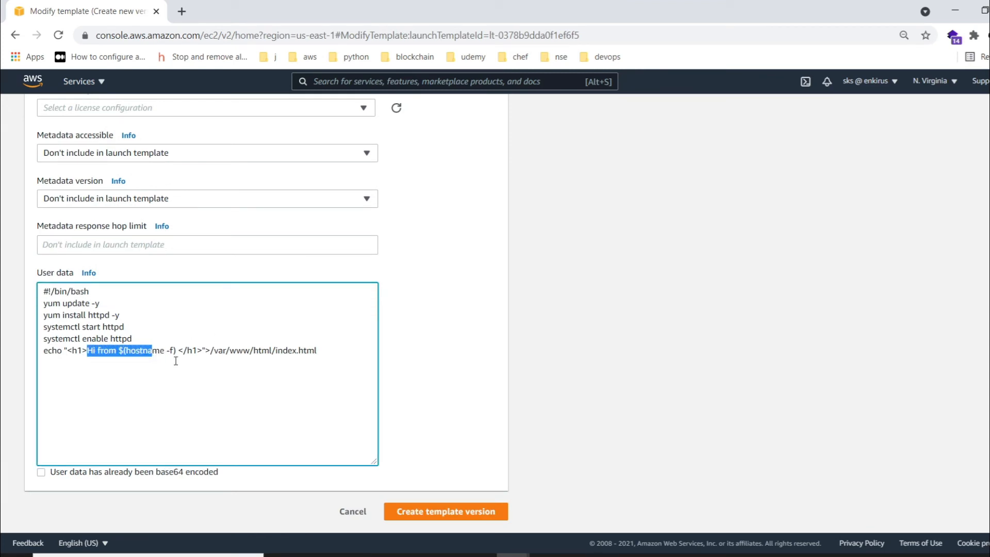
pyautogui.click(174, 353)
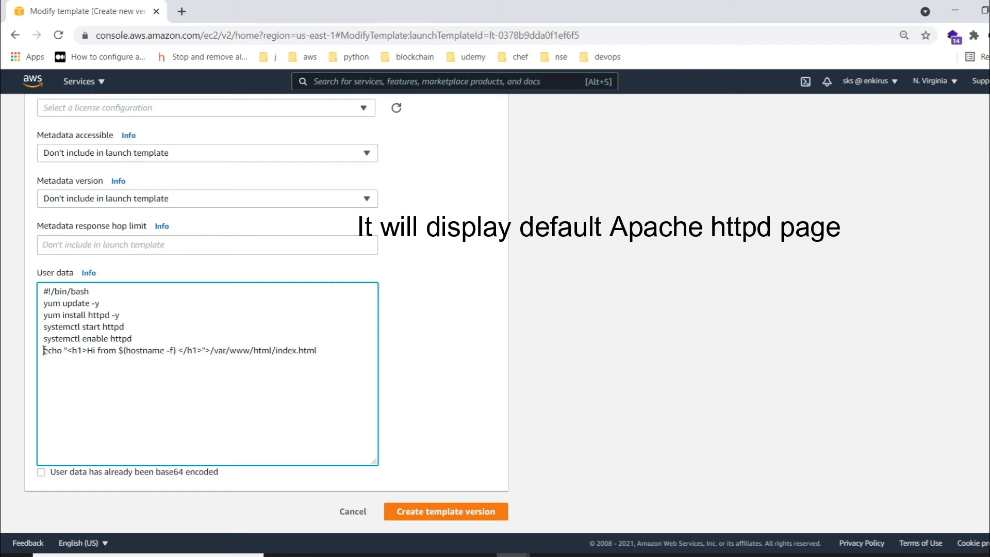
pyautogui.moveTo(345, 351); pyautogui.dragTo(43, 359)
pyautogui.press('BackSpace')
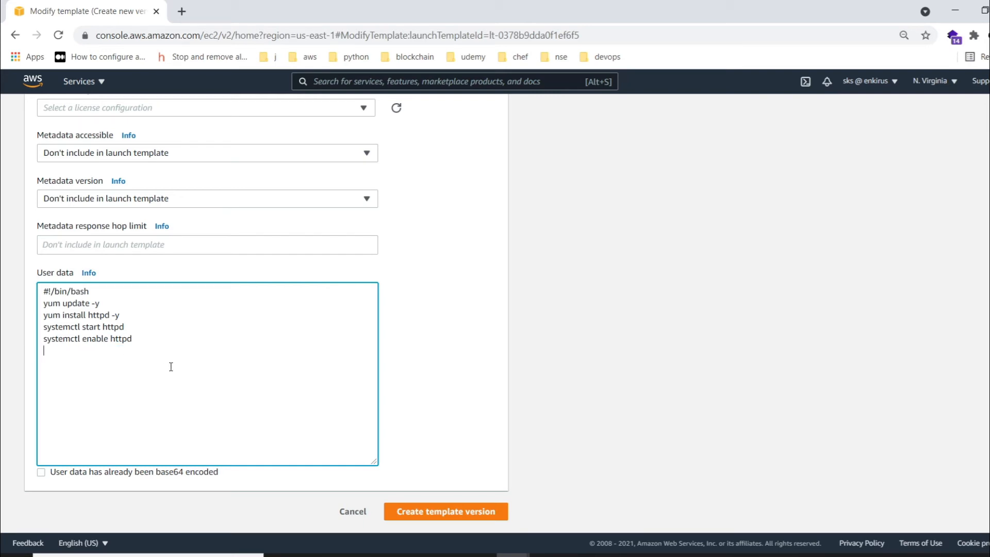
pyautogui.click(445, 511)
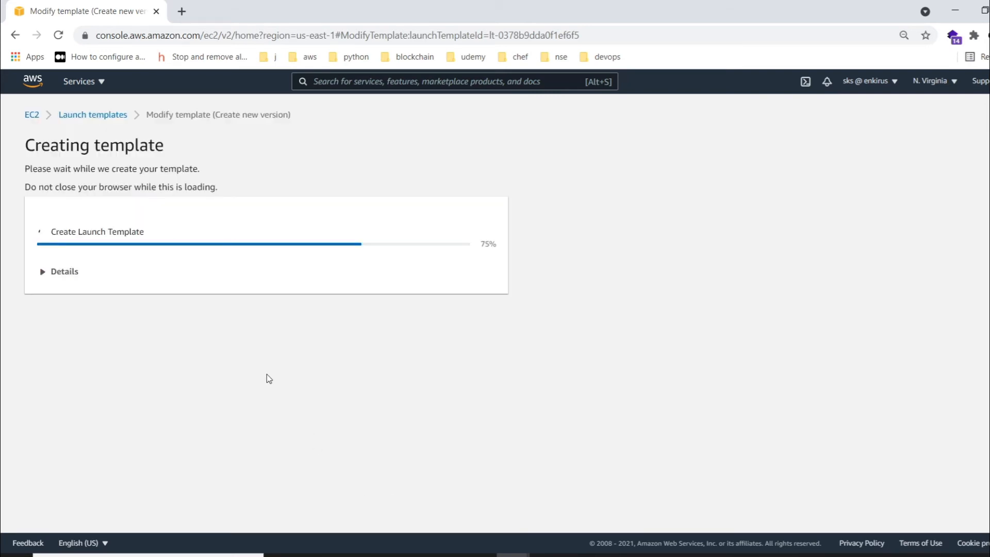
pyautogui.click(100, 117)
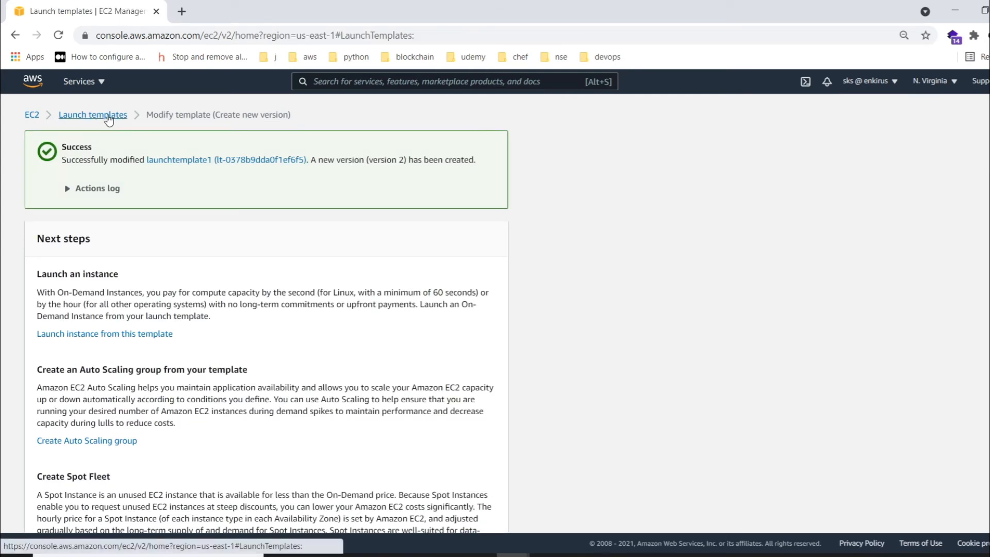
# Start launching an instance from launchtemplate1, choosing version 2 as the source template version
pyautogui.click(816, 151)
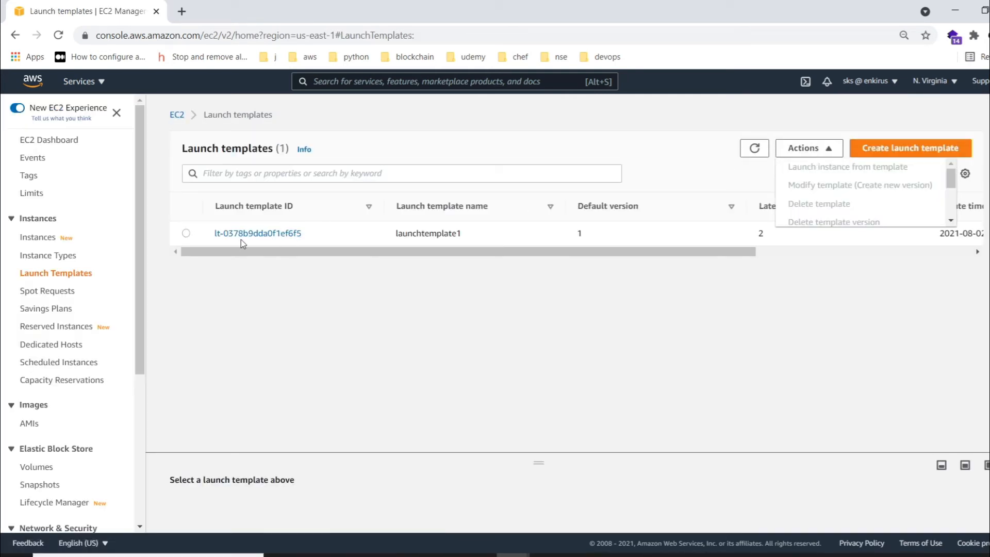
pyautogui.click(186, 233)
pyautogui.click(808, 148)
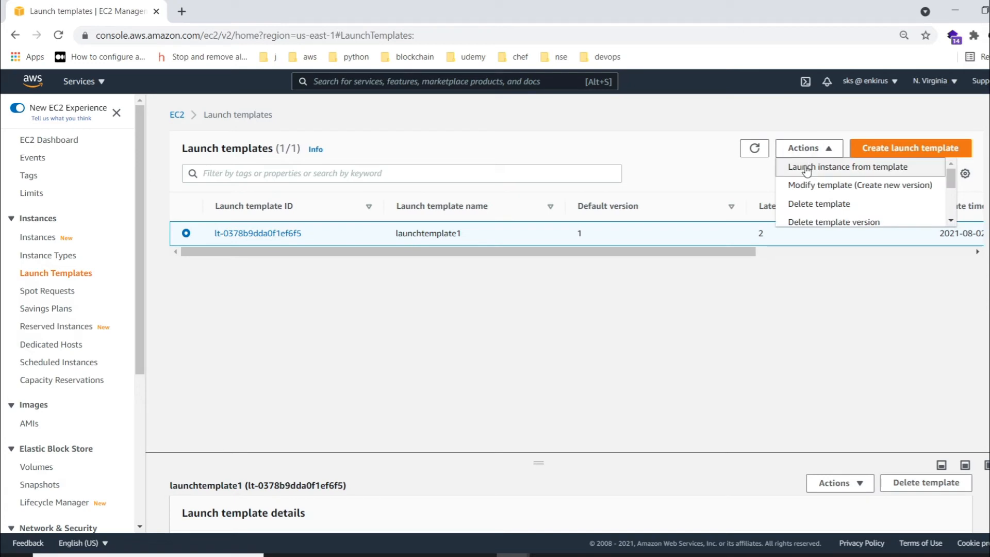
pyautogui.click(804, 165)
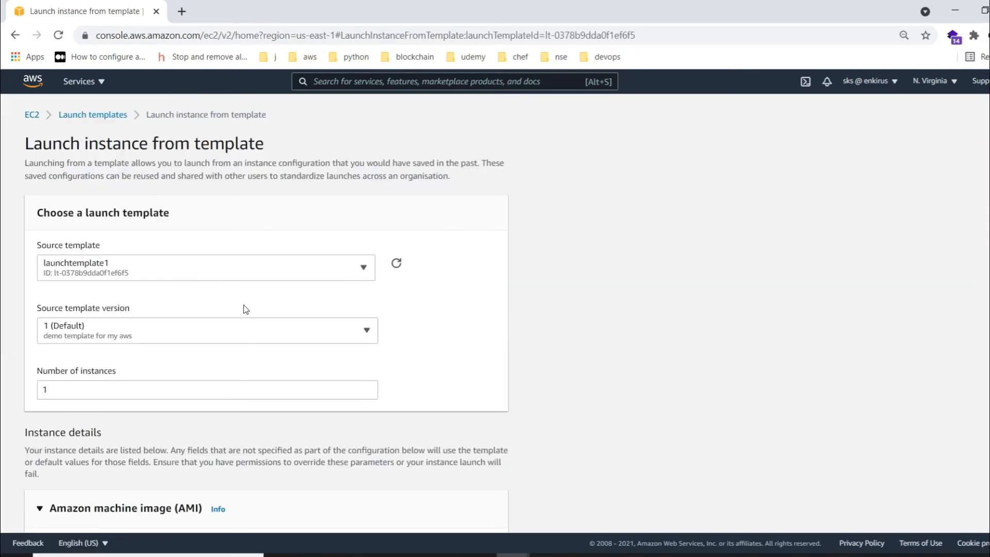
pyautogui.click(107, 335)
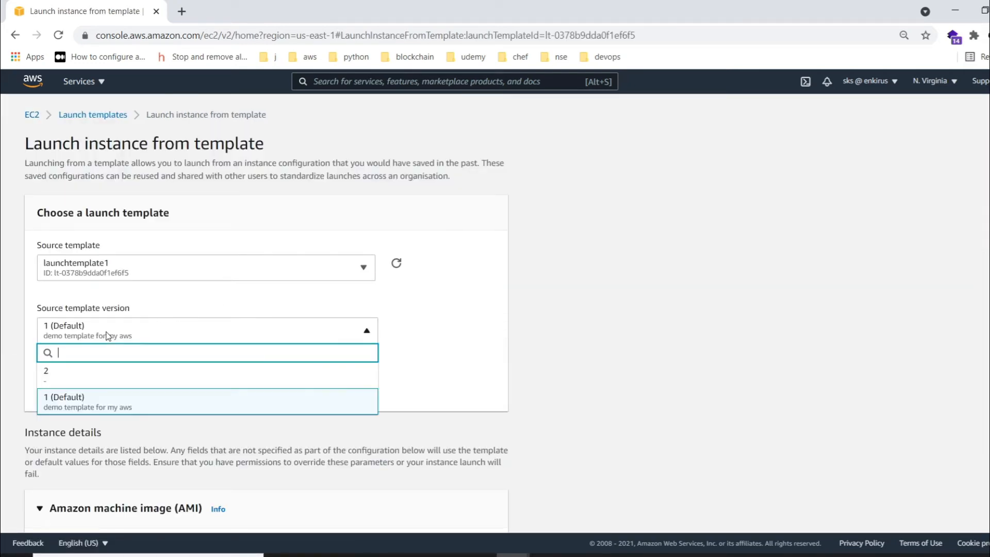
pyautogui.click(69, 372)
pyautogui.scroll(-12, 158, 330)
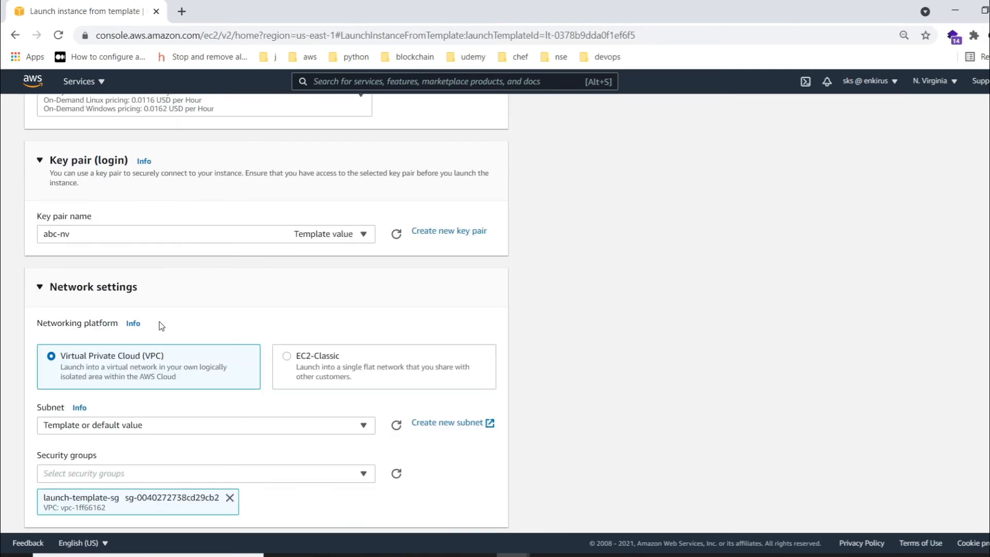
pyautogui.scroll(7, 100, 258)
pyautogui.scroll(3, 111, 247)
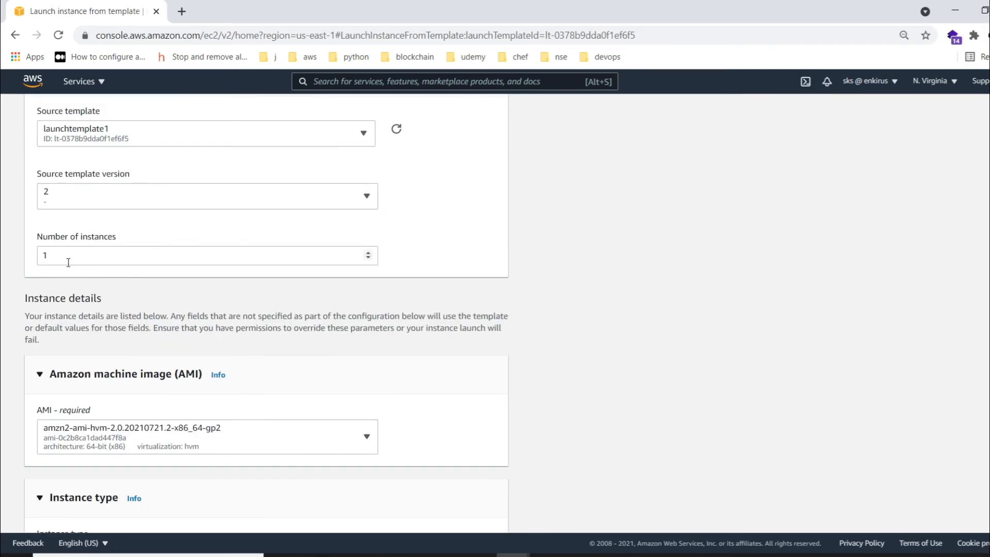
# Set the instance's Name tag value to LT1-instance2, review the user data in the advanced details, and launch the instance from the template
pyautogui.scroll(-18, 316, 303)
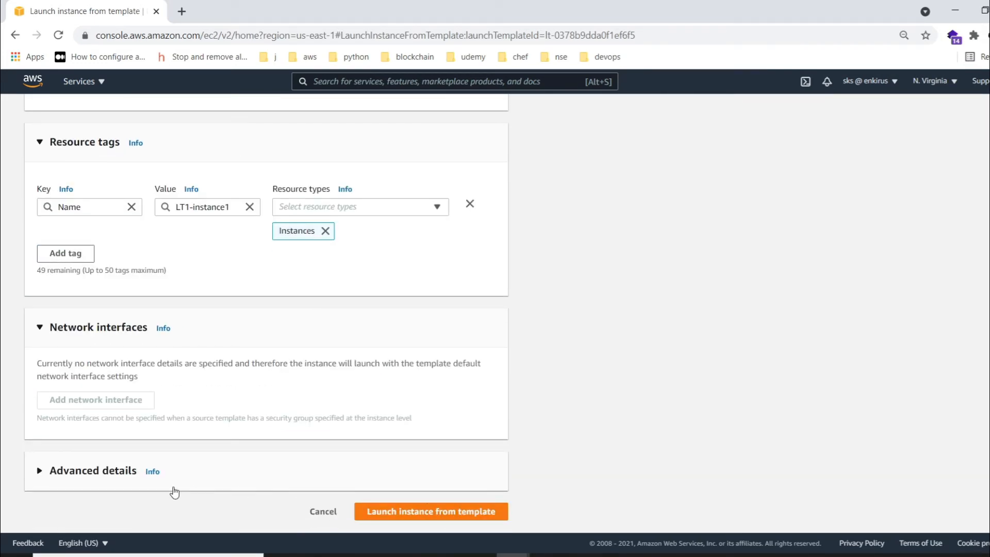
pyautogui.click(99, 472)
pyautogui.click(231, 209)
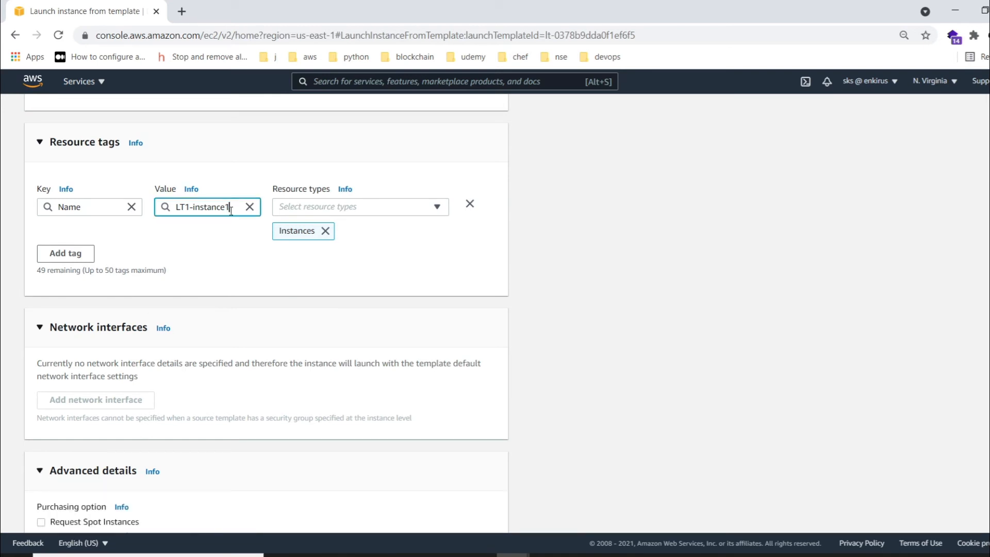
pyautogui.press('BackSpace')
pyautogui.write('2')
pyautogui.click(546, 261)
pyautogui.scroll(-20, 486, 512)
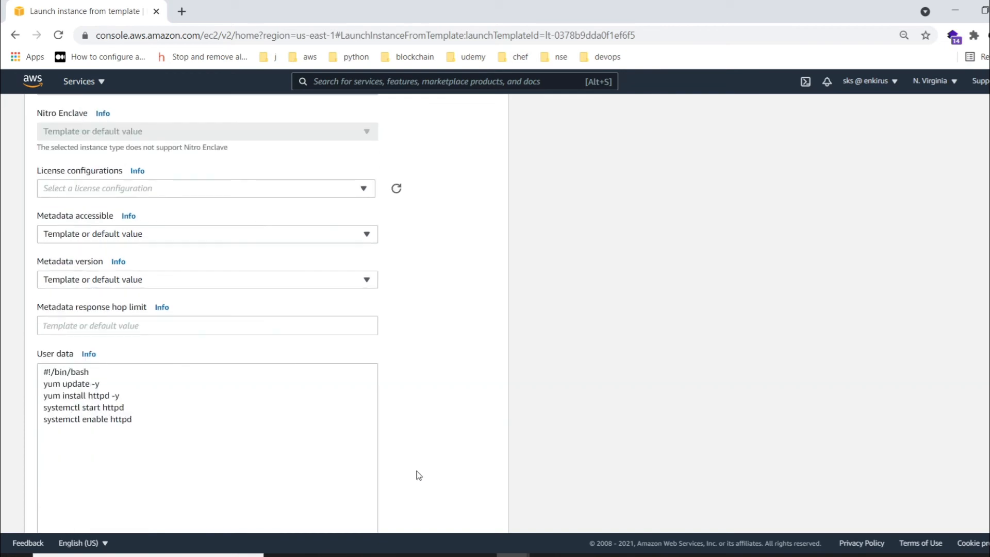
pyautogui.scroll(-3, 420, 479)
pyautogui.click(419, 512)
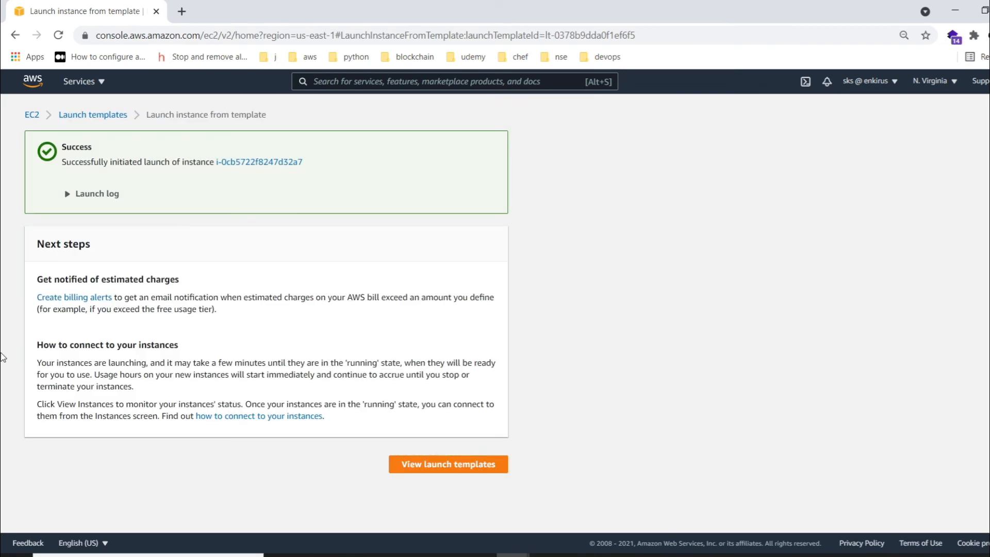
# Go back to the EC2 instances list and refresh it to check the newly launched instance
pyautogui.click(84, 124)
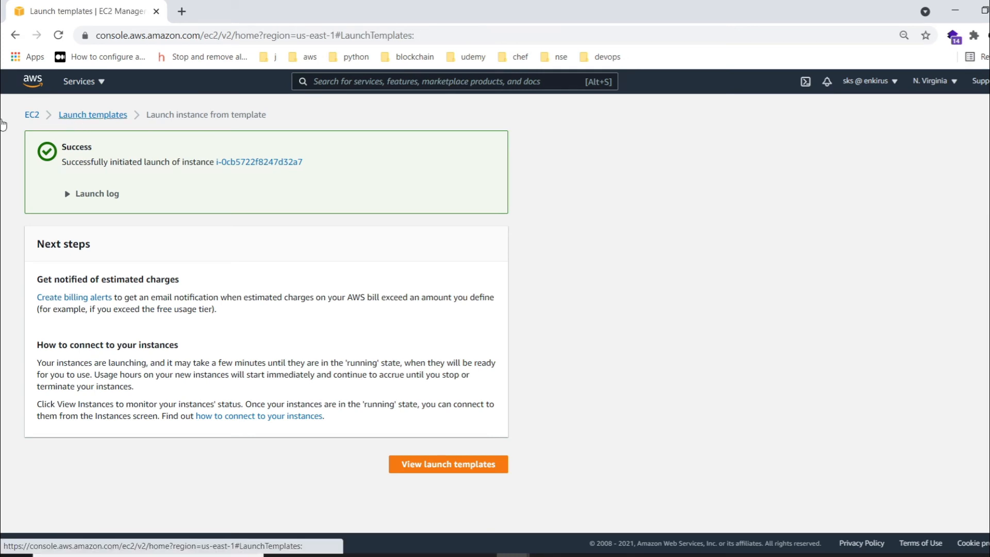
pyautogui.click(36, 238)
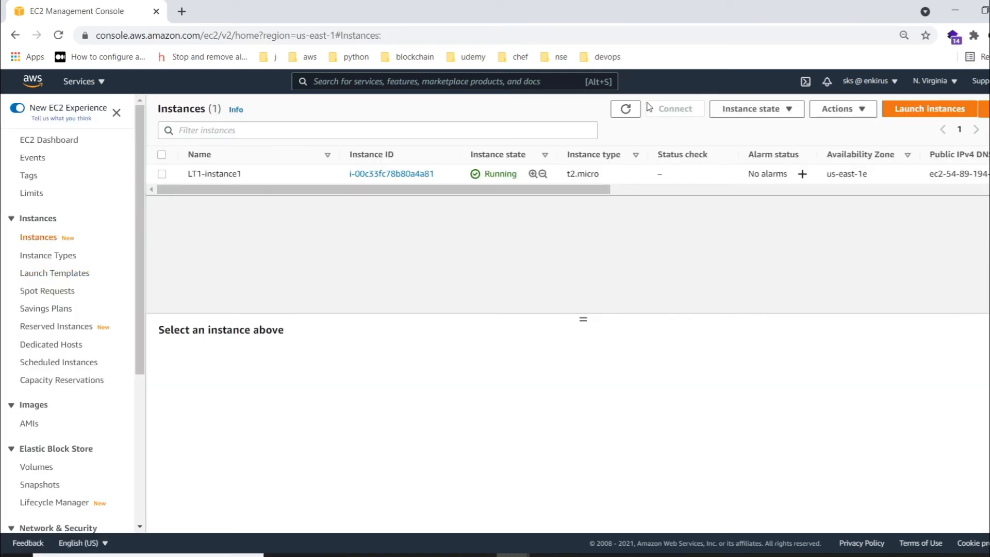
pyautogui.click(624, 111)
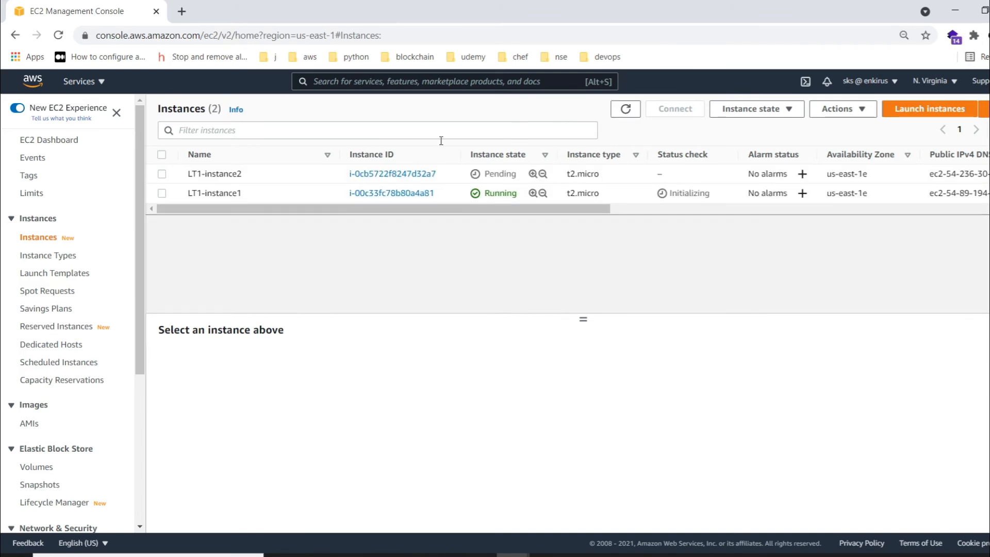
# Open LT1-instance1's public IPv4 address in a new browser tab over plain HTTP and reload the page
pyautogui.click(162, 194)
pyautogui.click(451, 439)
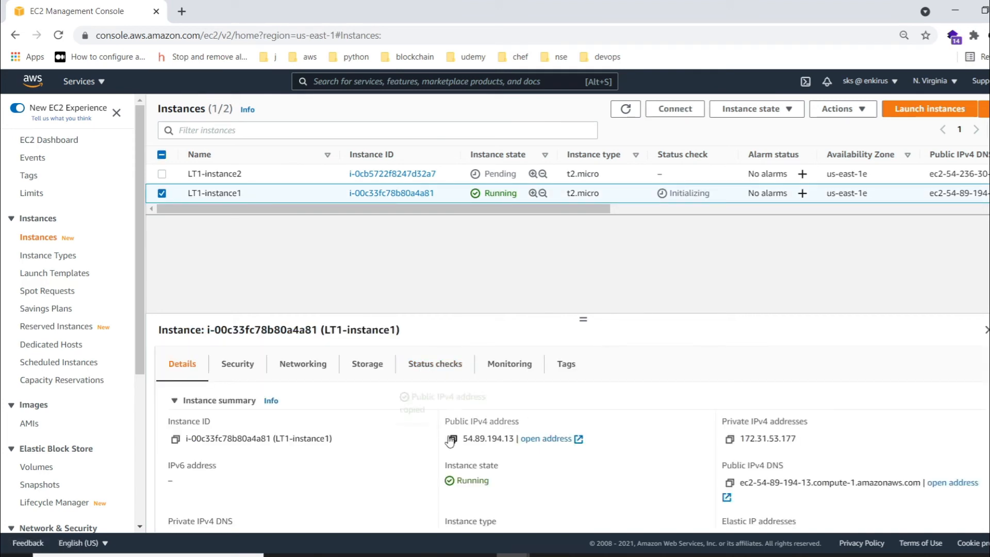
pyautogui.click(549, 439)
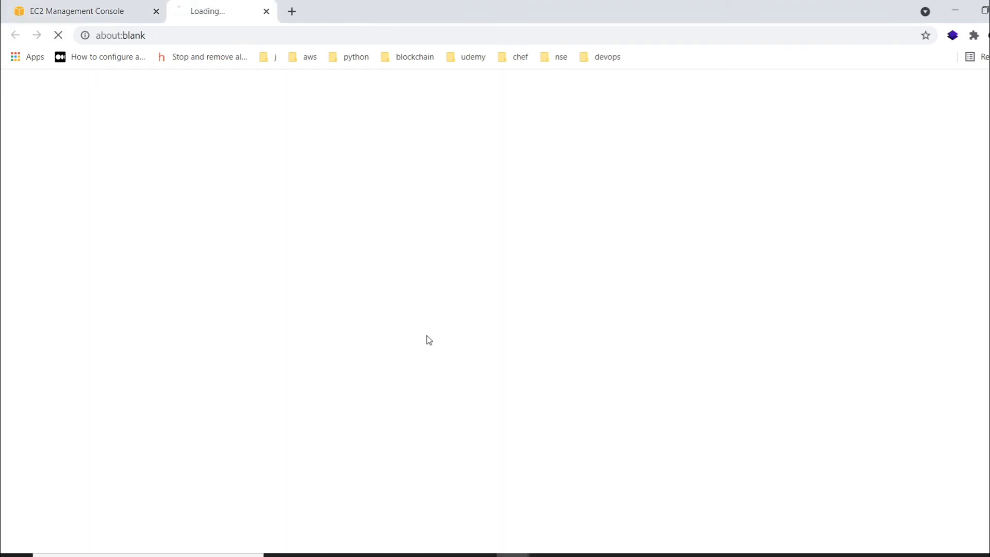
pyautogui.click(149, 36)
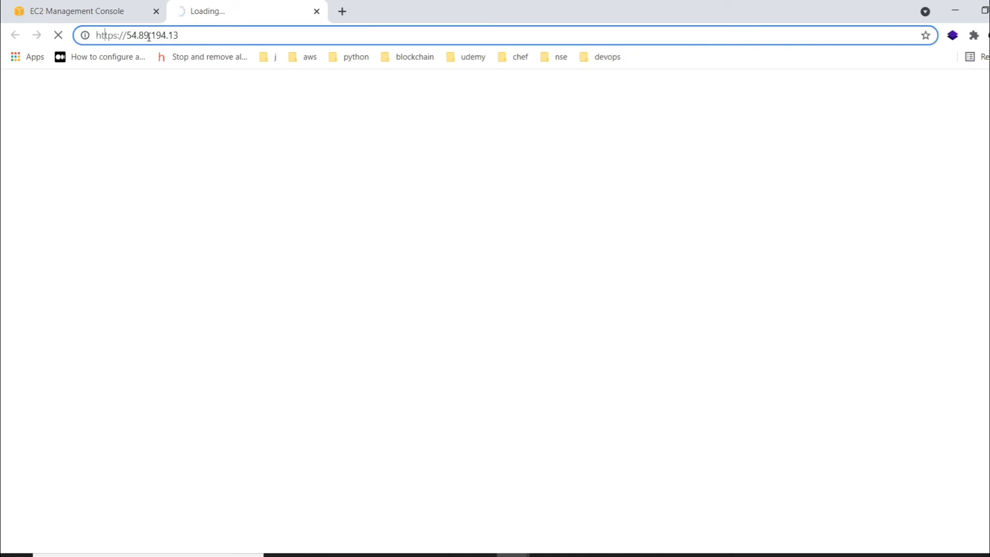
pyautogui.press('BackSpace')
pyautogui.press('Return')
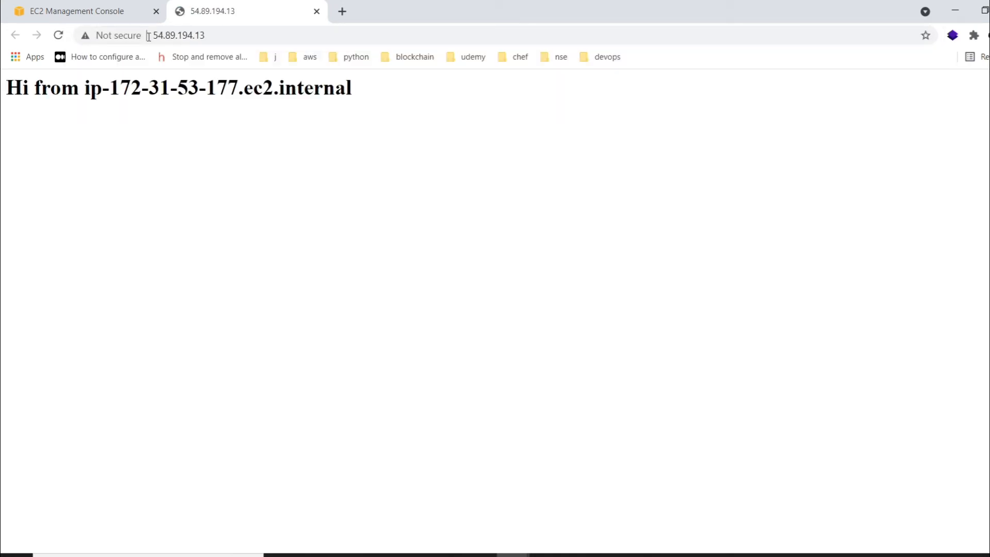
pyautogui.click(60, 36)
# Refresh the instances list, then load LT1-instance2's public IPv4 address over plain HTTP in a new browser tab
pyautogui.click(72, 8)
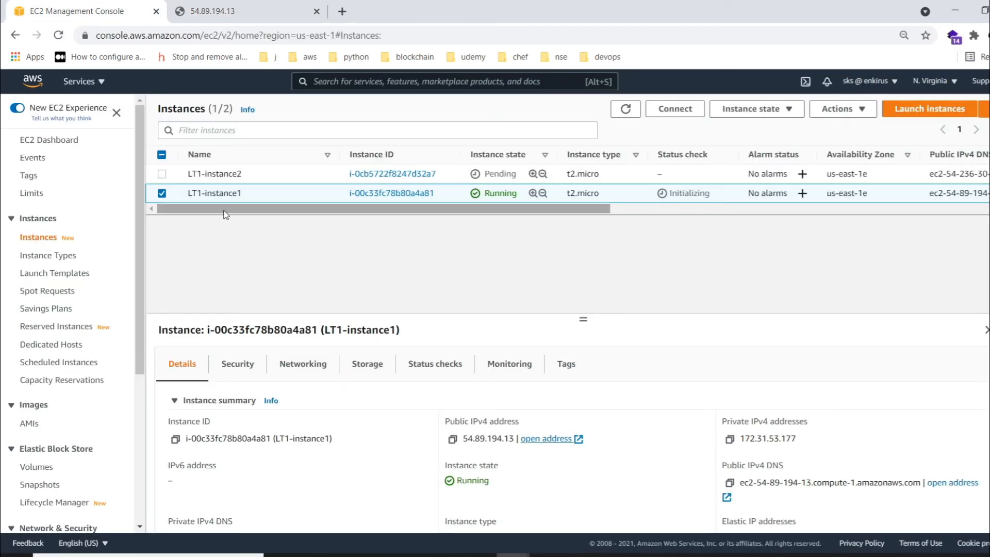
pyautogui.click(625, 108)
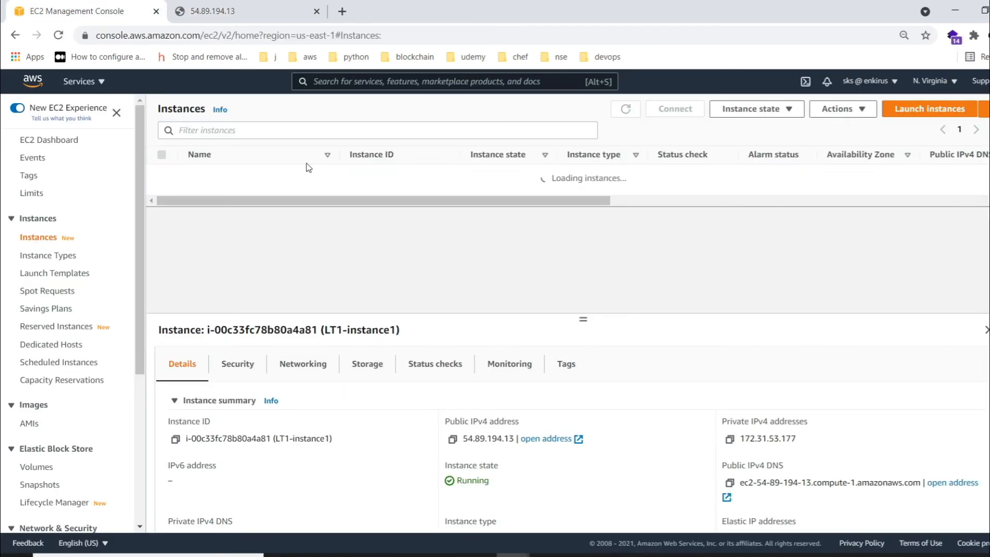
pyautogui.click(204, 189)
pyautogui.click(162, 173)
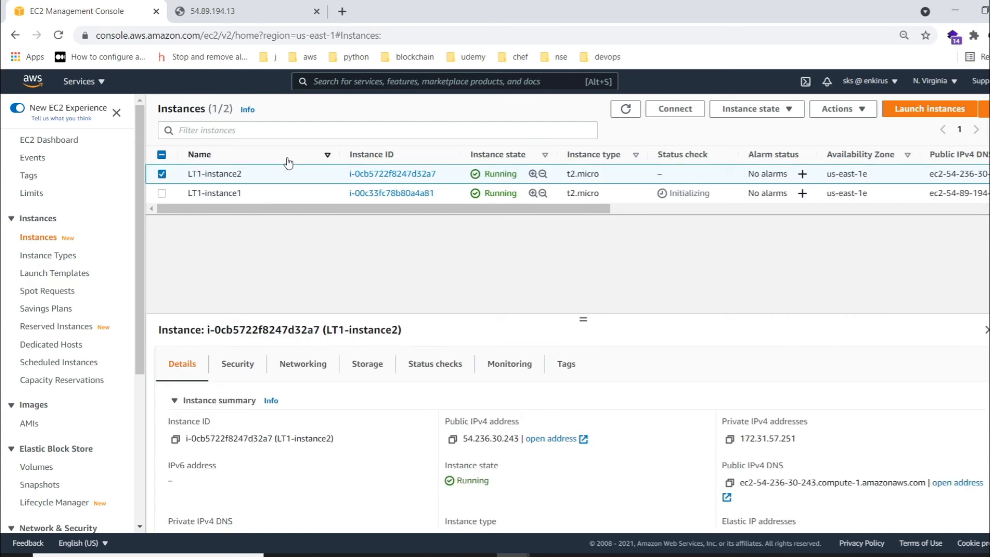
pyautogui.click(625, 109)
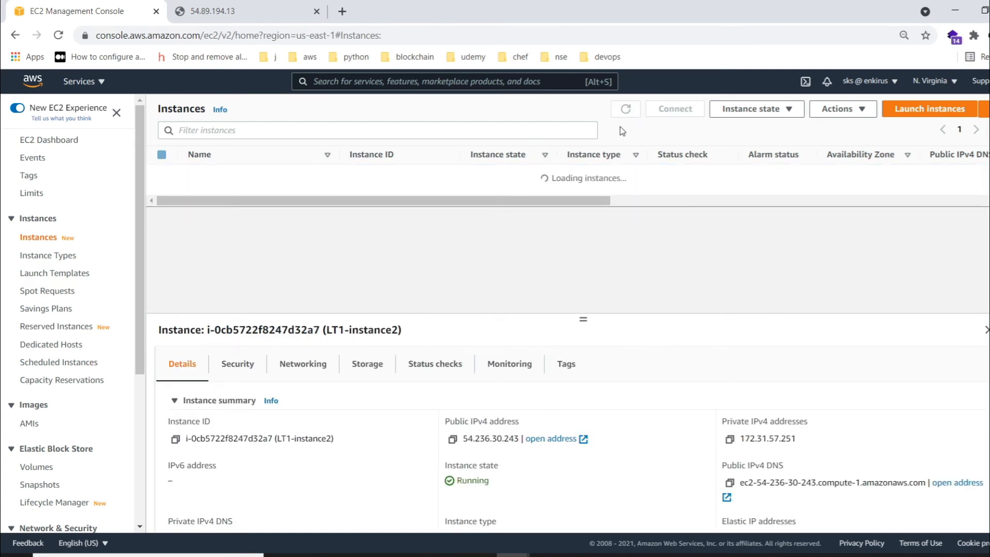
pyautogui.click(552, 439)
pyautogui.click(133, 35)
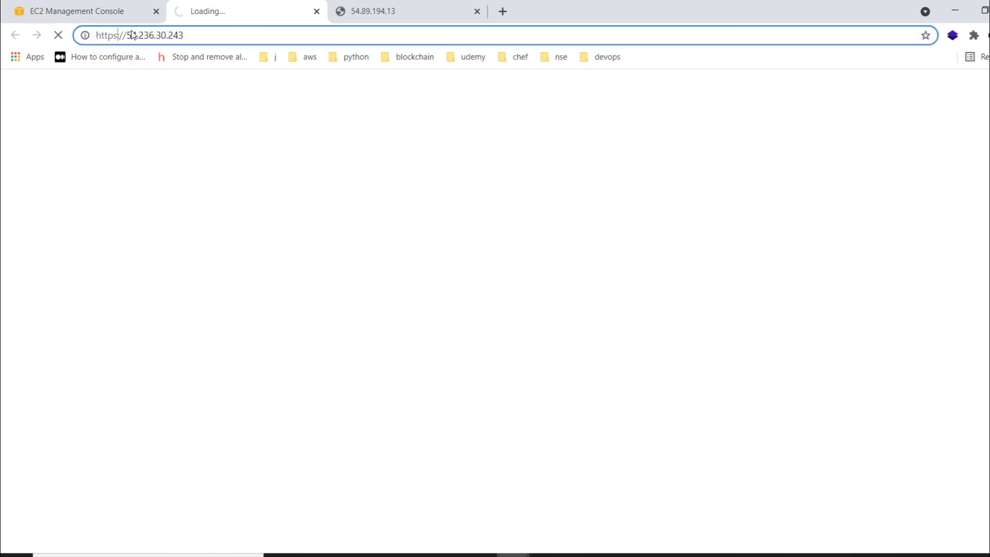
pyautogui.press('BackSpace')
pyautogui.press('Return')
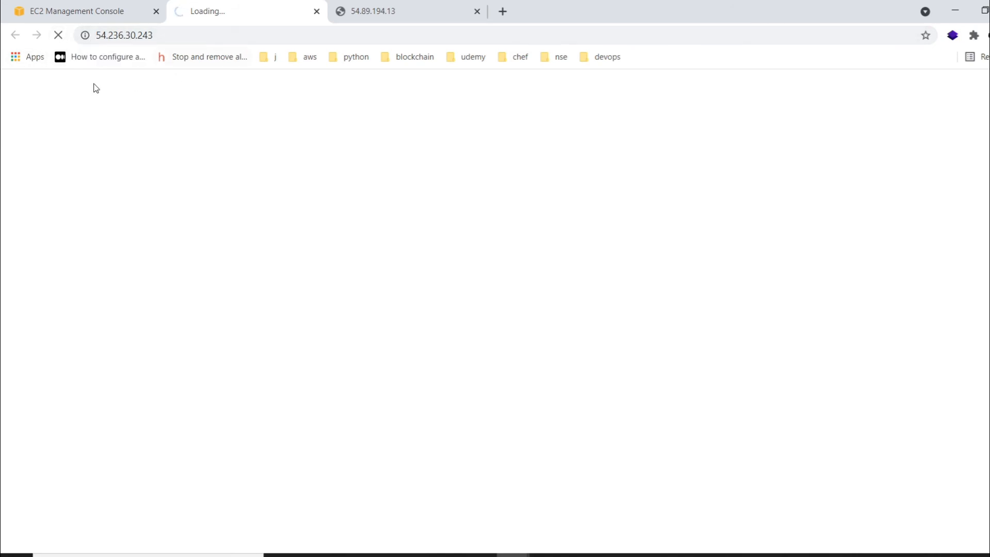
pyautogui.press('F5')
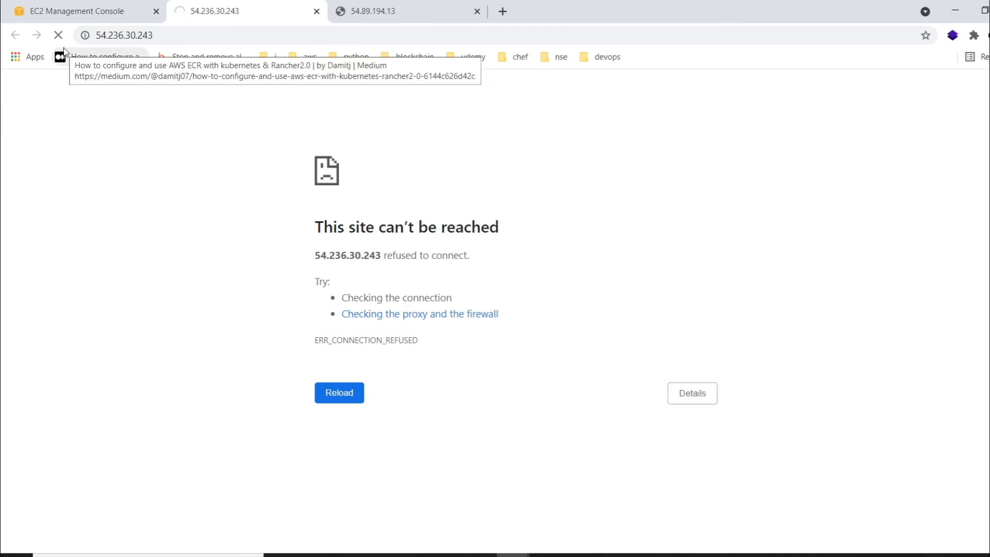
pyautogui.click(58, 36)
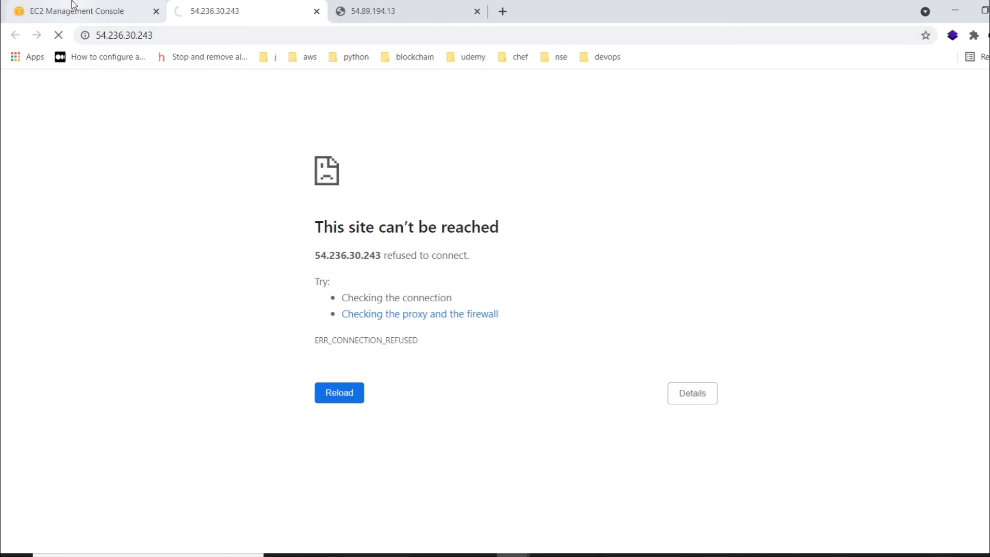
# Recheck the status of both instances in the console and reload their web pages to compare the served content
pyautogui.click(75, 10)
pyautogui.click(617, 112)
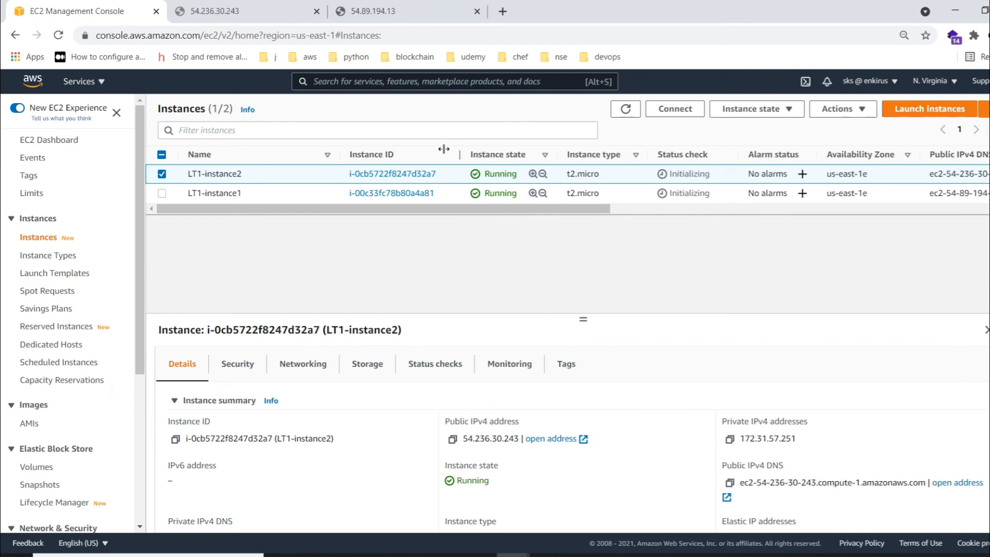
pyautogui.click(239, 6)
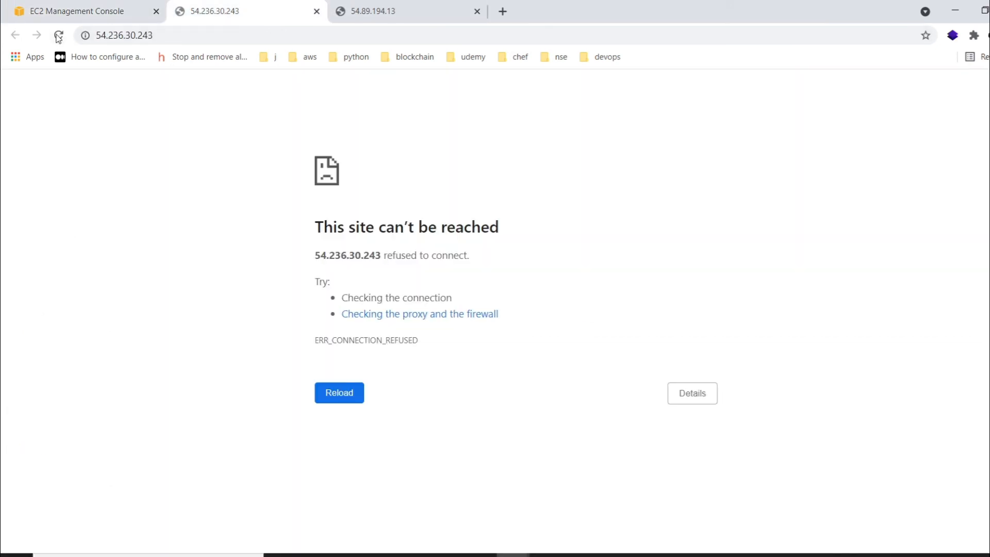
pyautogui.click(58, 36)
pyautogui.click(332, 5)
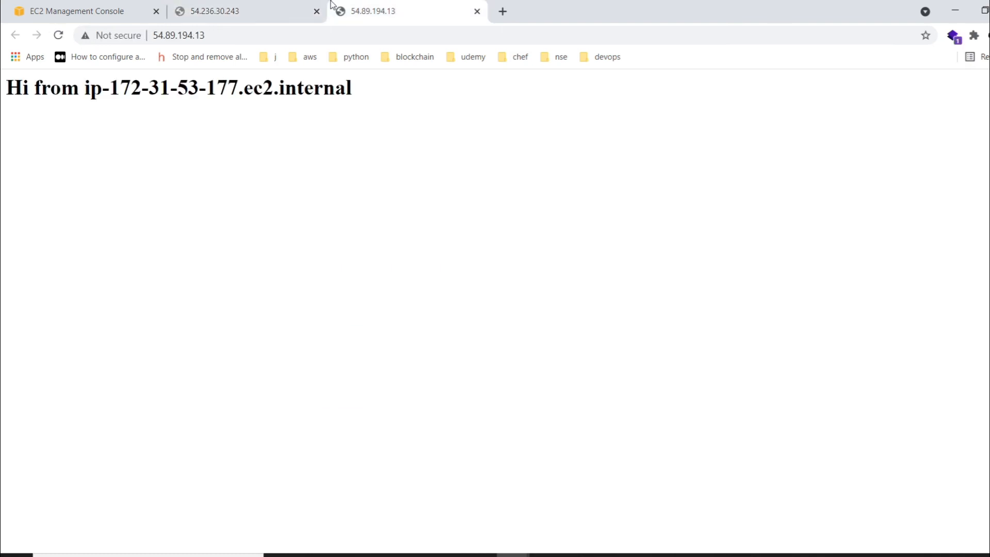
pyautogui.click(58, 35)
pyautogui.click(205, 9)
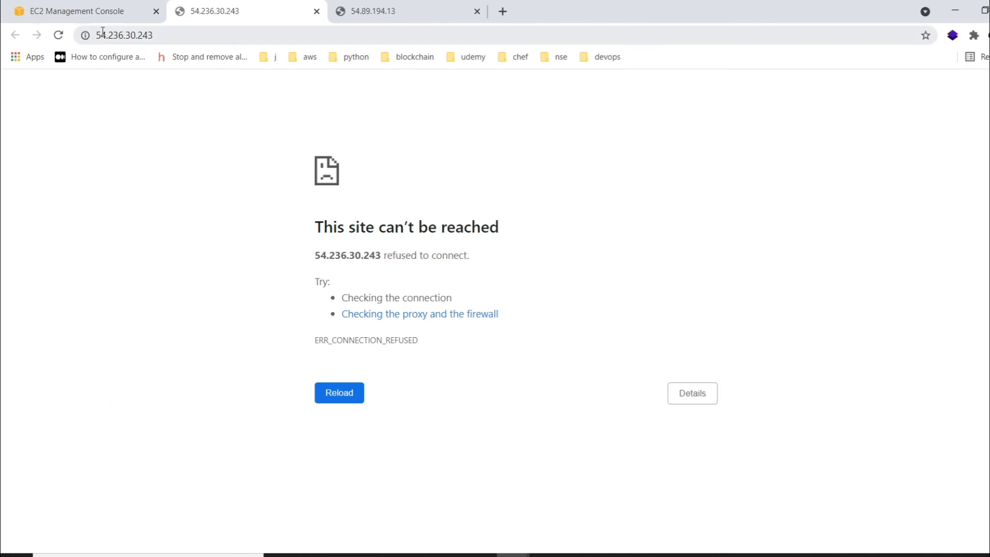
pyautogui.click(59, 35)
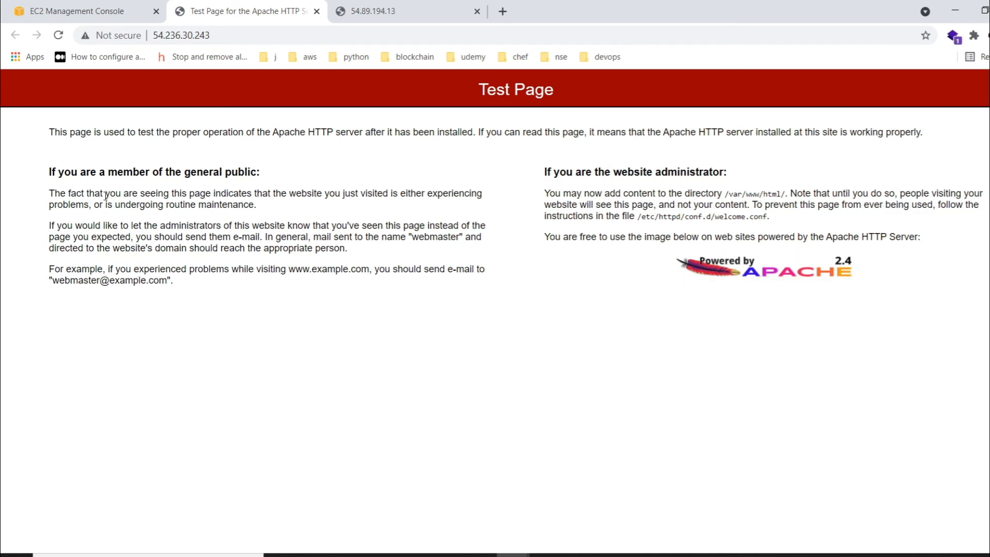
pyautogui.click(119, 11)
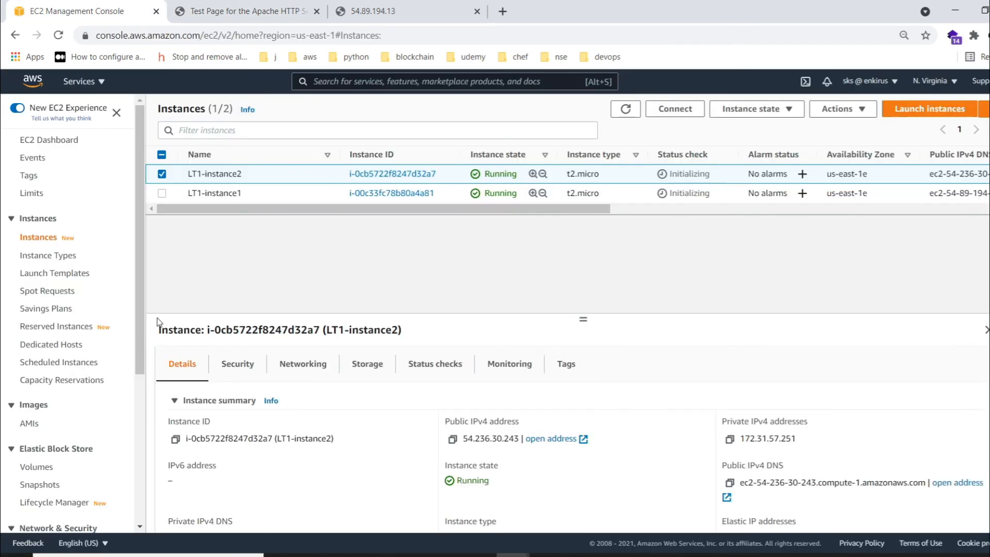
pyautogui.click(625, 109)
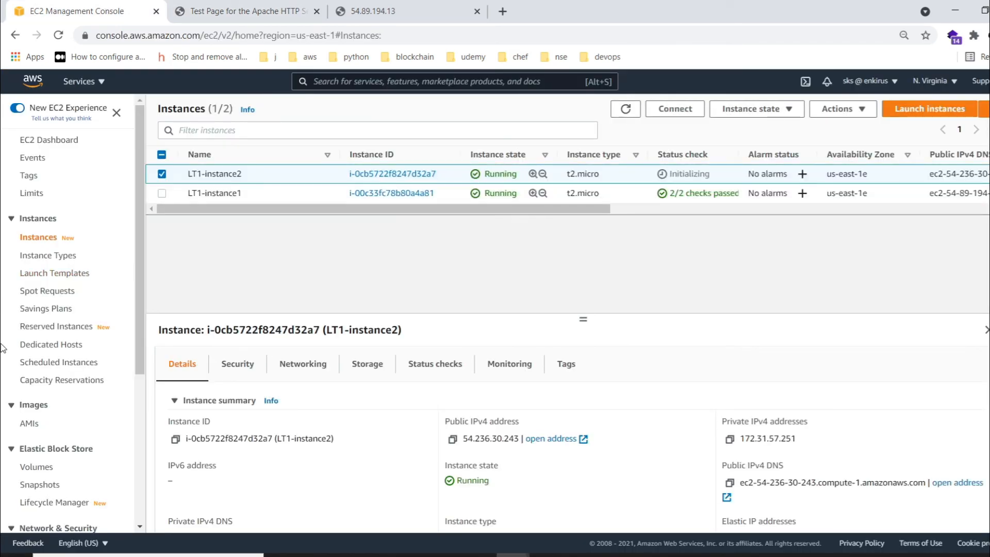
pyautogui.click(162, 194)
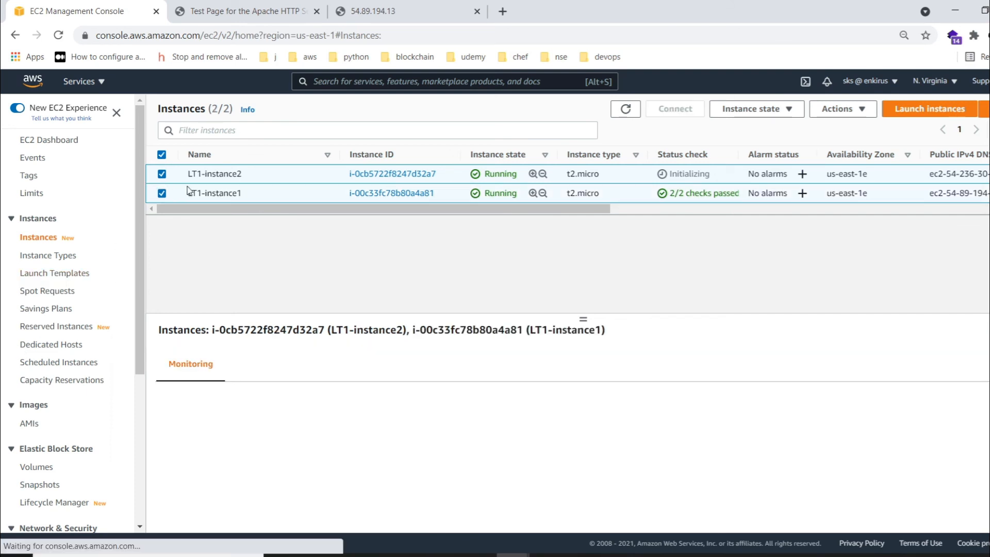
pyautogui.click(753, 109)
pyautogui.click(758, 200)
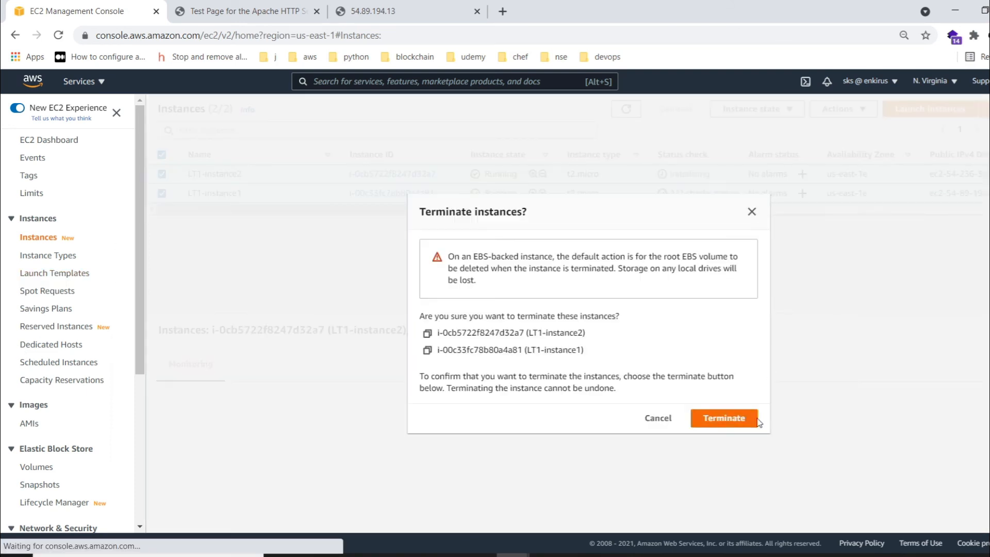
pyautogui.click(660, 412)
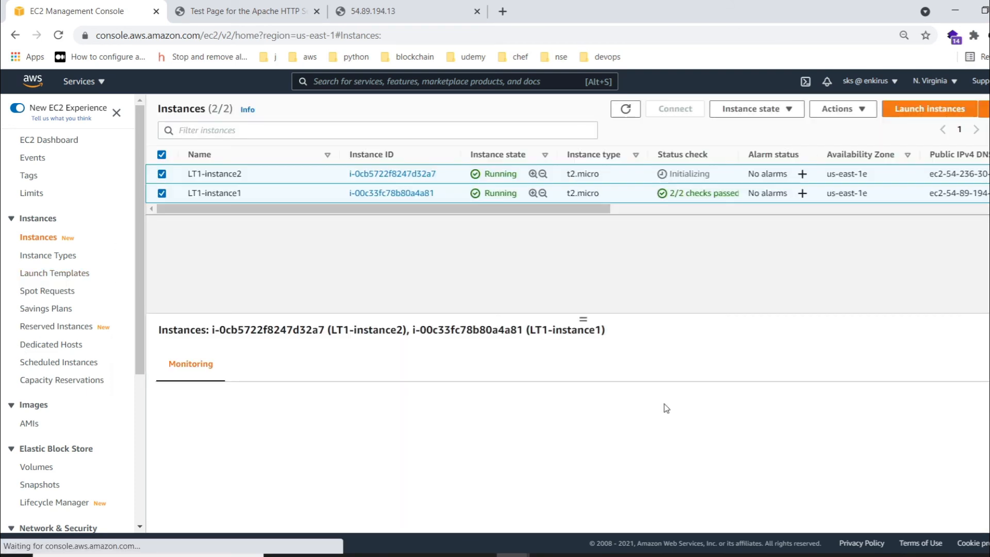
# Return to the launch templates list and select launchtemplate1
pyautogui.click(56, 273)
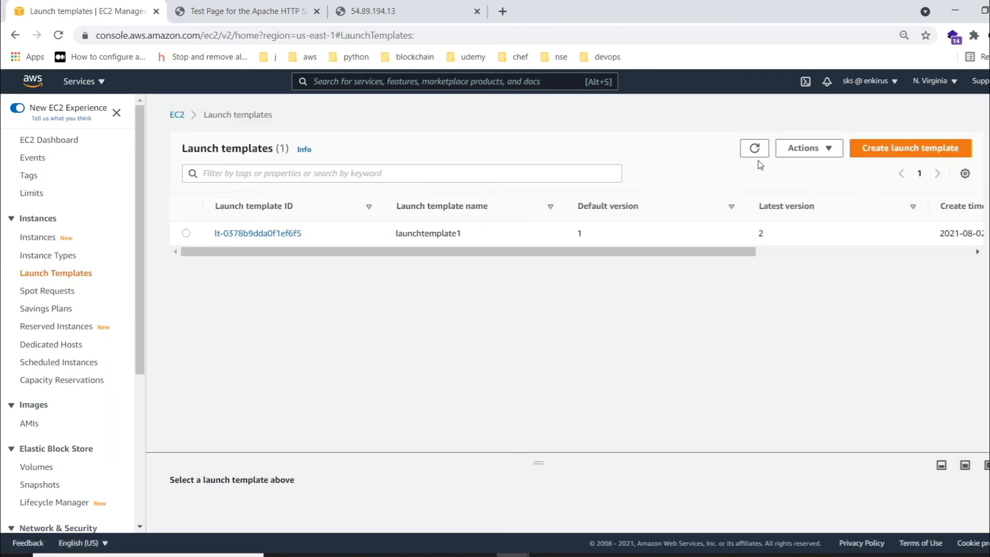
pyautogui.click(230, 228)
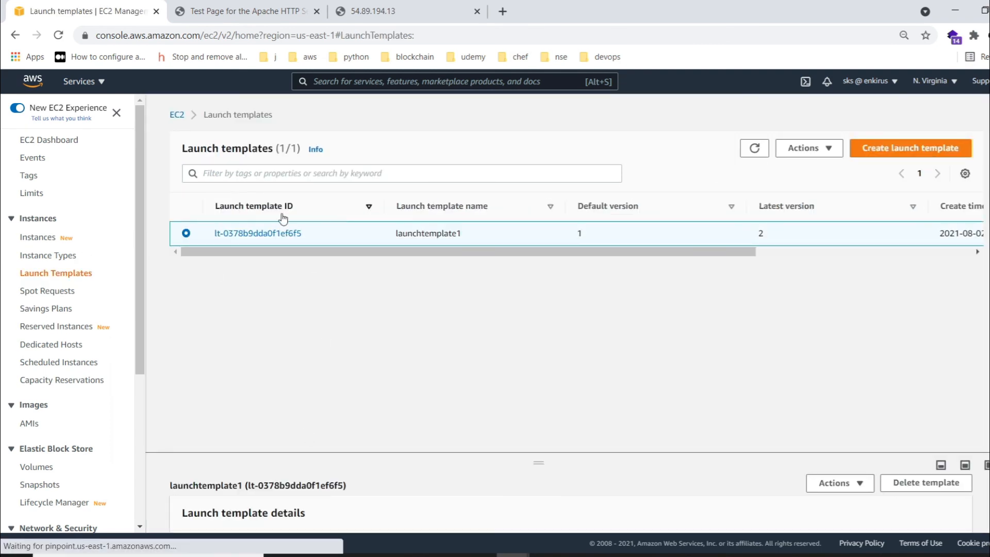